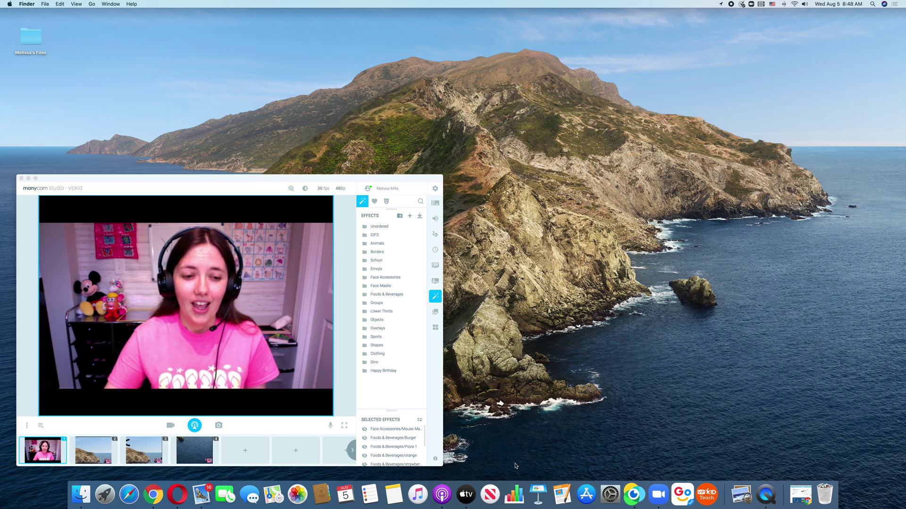
- Bring the Chrome window with the manycam.com homepage in front of ManyCam
{"action": "left_click", "coordinate": [152, 500]}
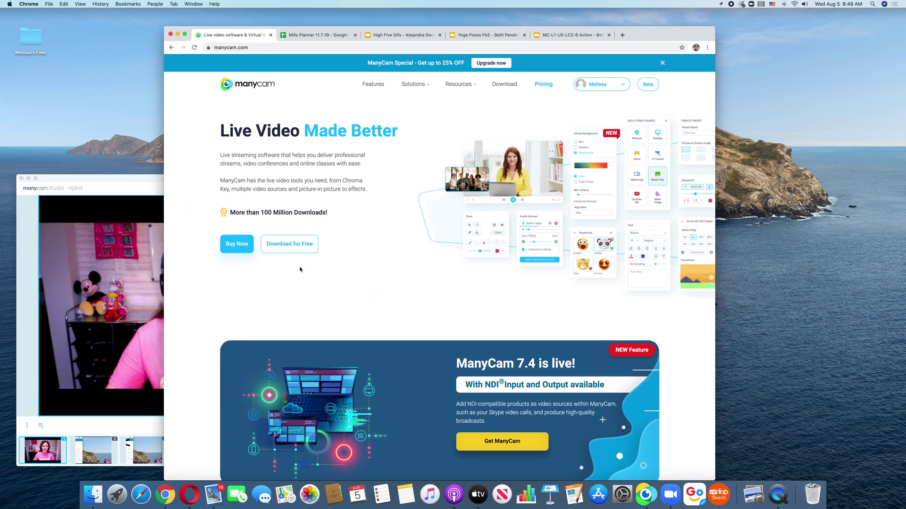
- Open ManyCam pricing beside ManyCam, compare business and lifetime plans, ending on individual annual prices
{"action": "left_click", "coordinate": [243, 249]}
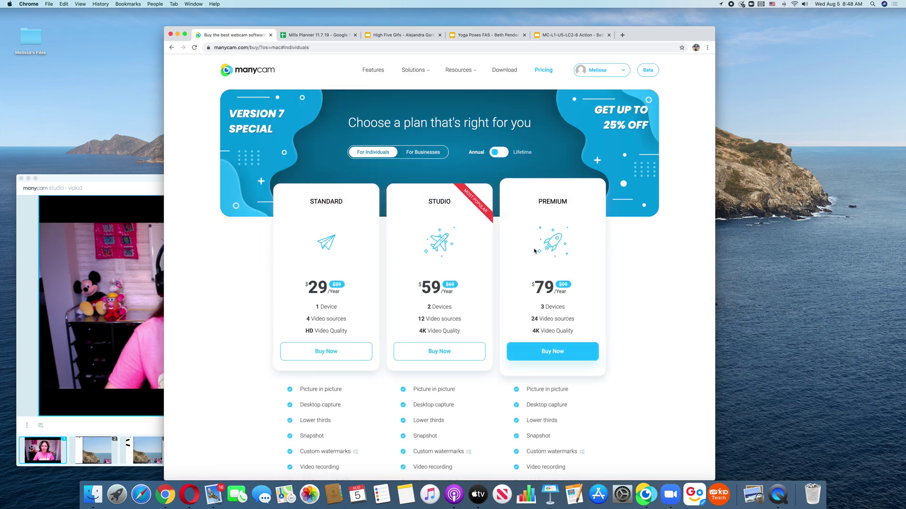
{"action": "left_click_drag", "start_coordinate": [417, 27], "coordinate": [608, 28]}
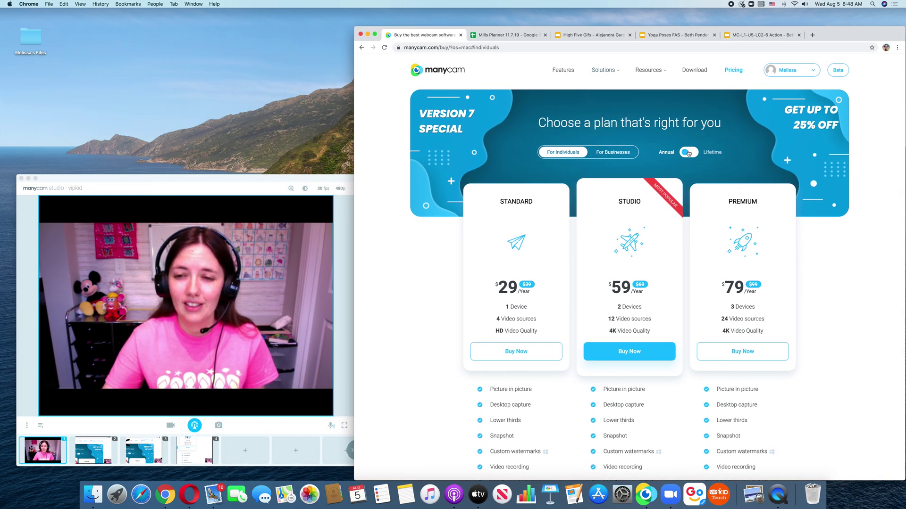
{"action": "left_click", "coordinate": [611, 156]}
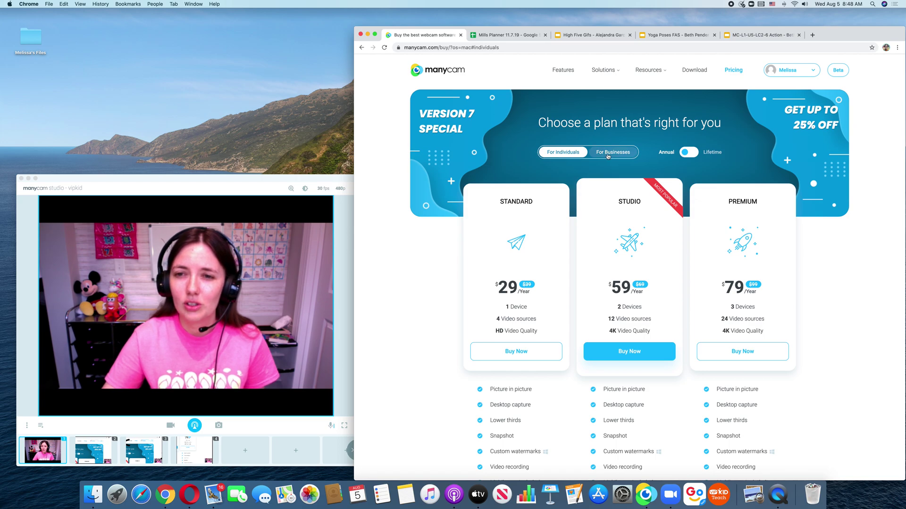
{"action": "left_click", "coordinate": [610, 155]}
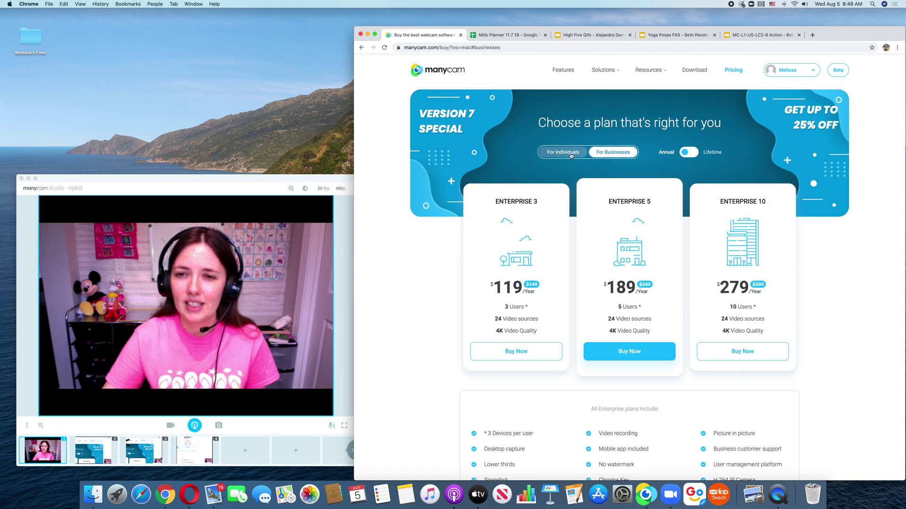
{"action": "left_click", "coordinate": [691, 154]}
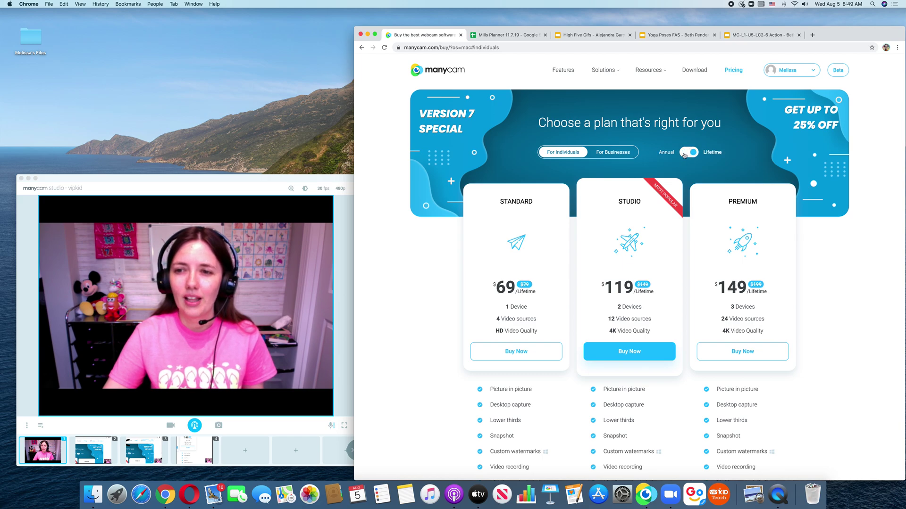
{"action": "left_click", "coordinate": [684, 155]}
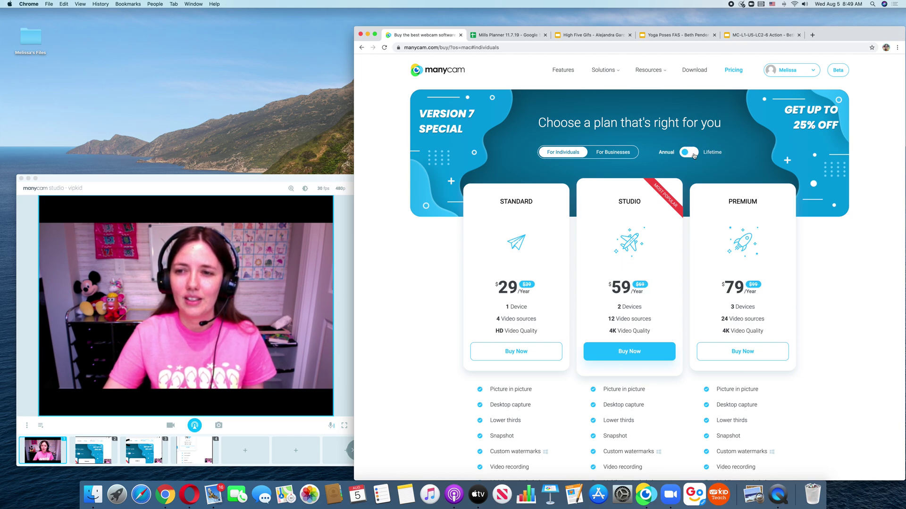
{"action": "left_click", "coordinate": [693, 155]}
{"action": "left_click", "coordinate": [685, 156]}
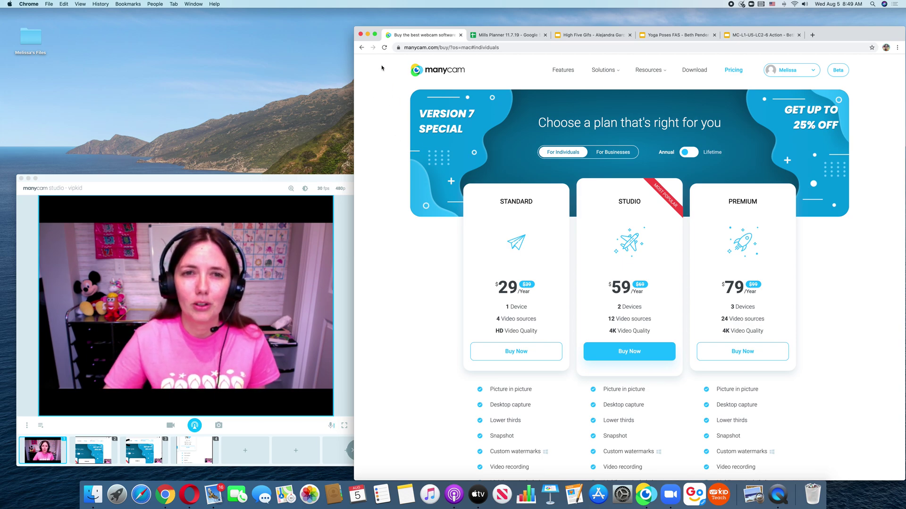
- Minimize Chrome, check the Studio subscription under ManyCam Settings > Subscriptions, then close settings
{"action": "left_click", "coordinate": [368, 34]}
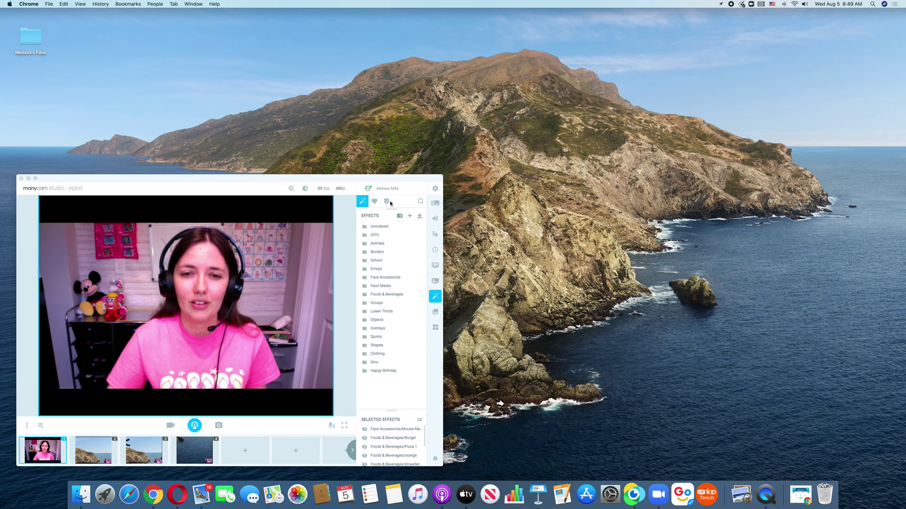
{"action": "left_click", "coordinate": [437, 191]}
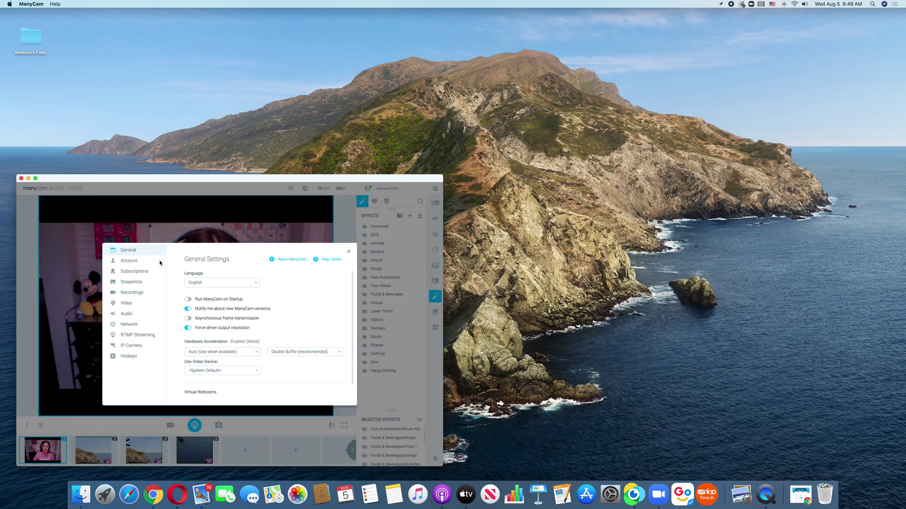
{"action": "left_click", "coordinate": [140, 272]}
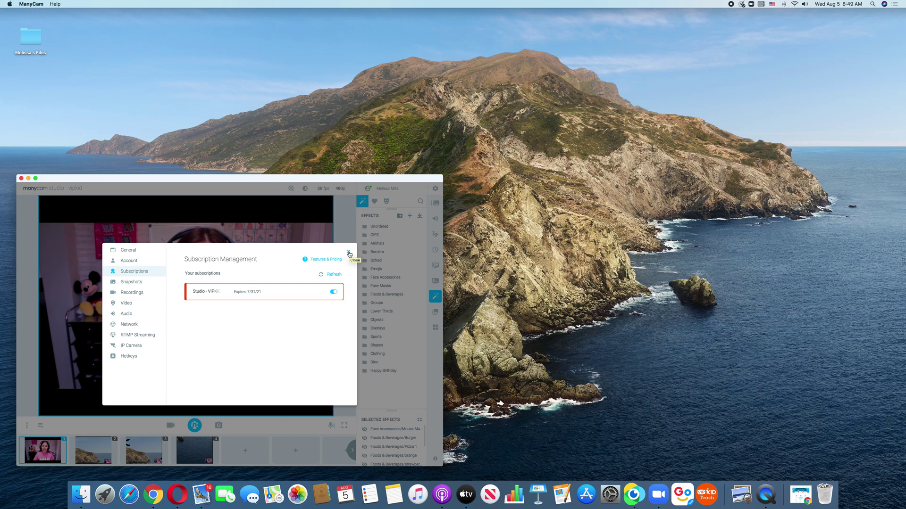
{"action": "left_click", "coordinate": [349, 253]}
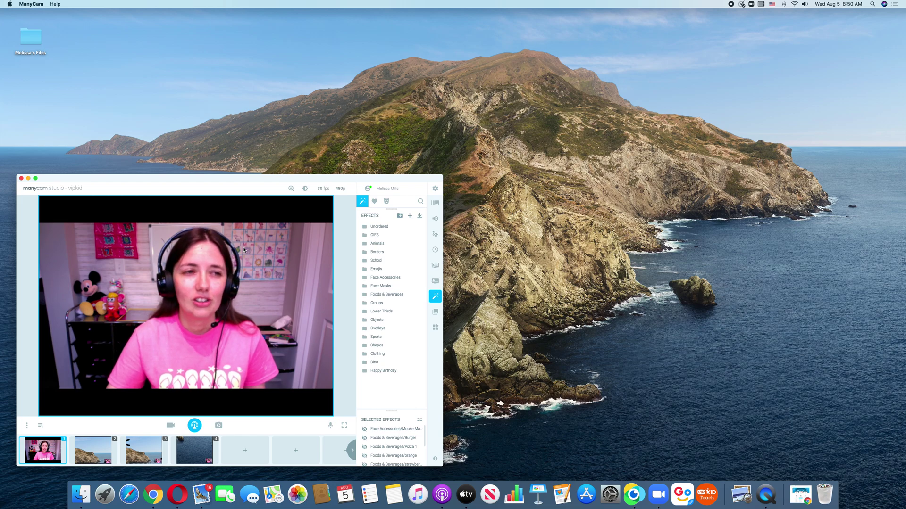
{"action": "left_click", "coordinate": [9, 4]}
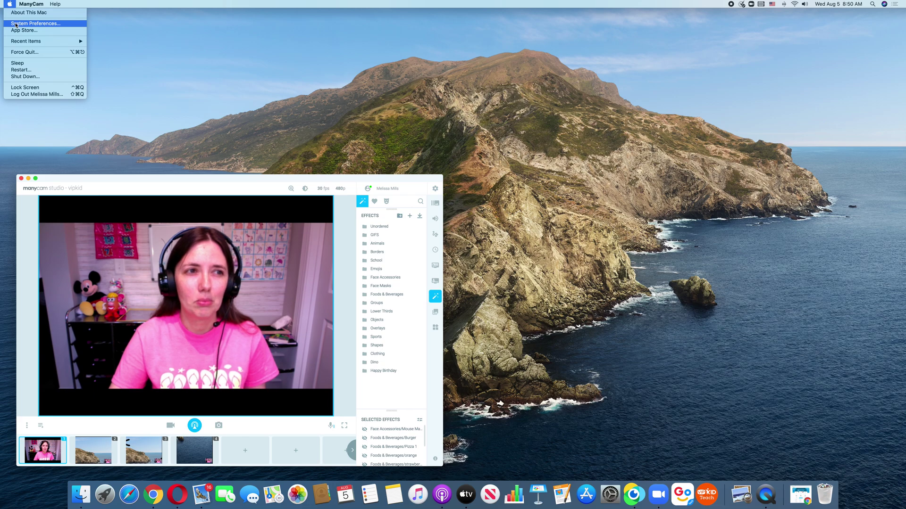
{"action": "left_click", "coordinate": [14, 23]}
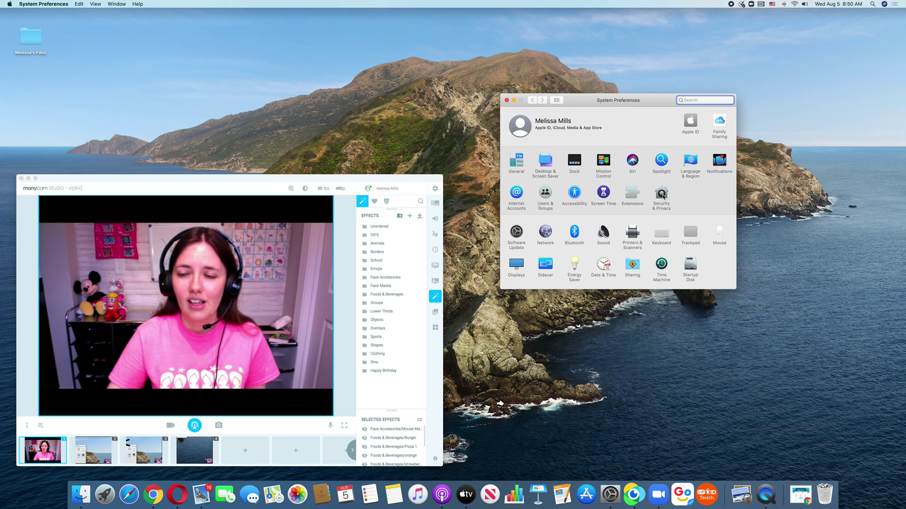
{"action": "left_click", "coordinate": [663, 197]}
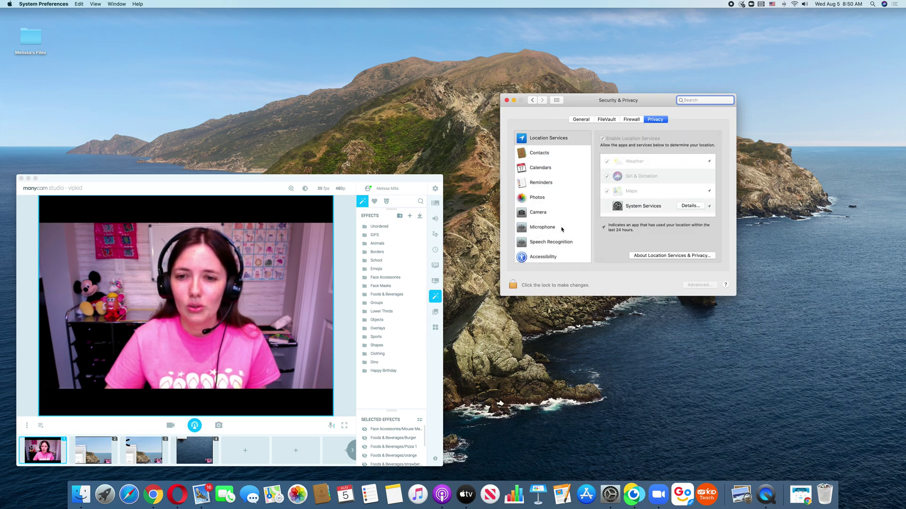
{"action": "scroll", "coordinate": [562, 227], "scroll_direction": "down", "scroll_amount": 5}
{"action": "scroll", "coordinate": [562, 228], "scroll_direction": "down", "scroll_amount": 3}
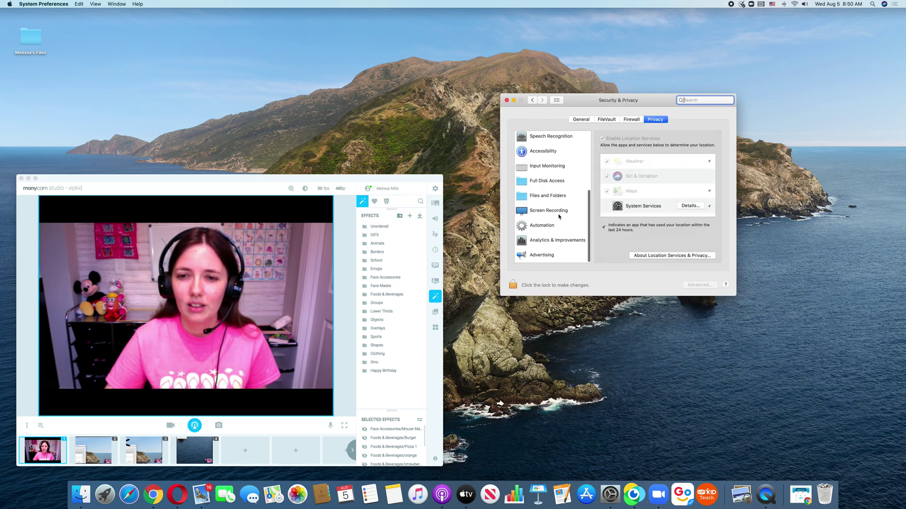
{"action": "left_click", "coordinate": [552, 212]}
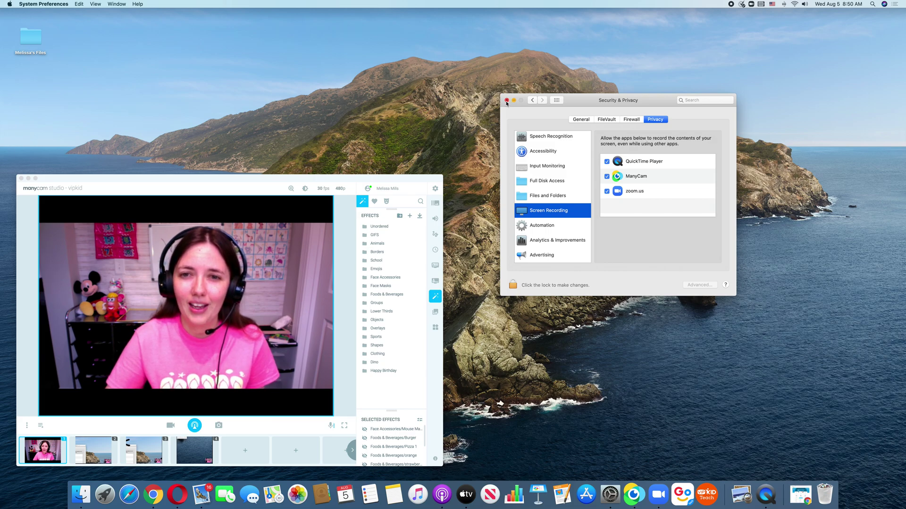
{"action": "left_click", "coordinate": [506, 101]}
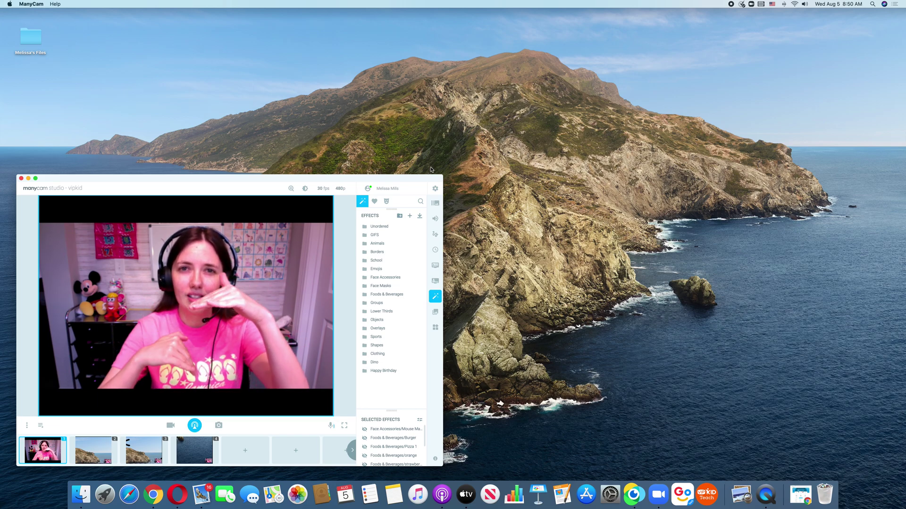
{"action": "left_click", "coordinate": [340, 189]}
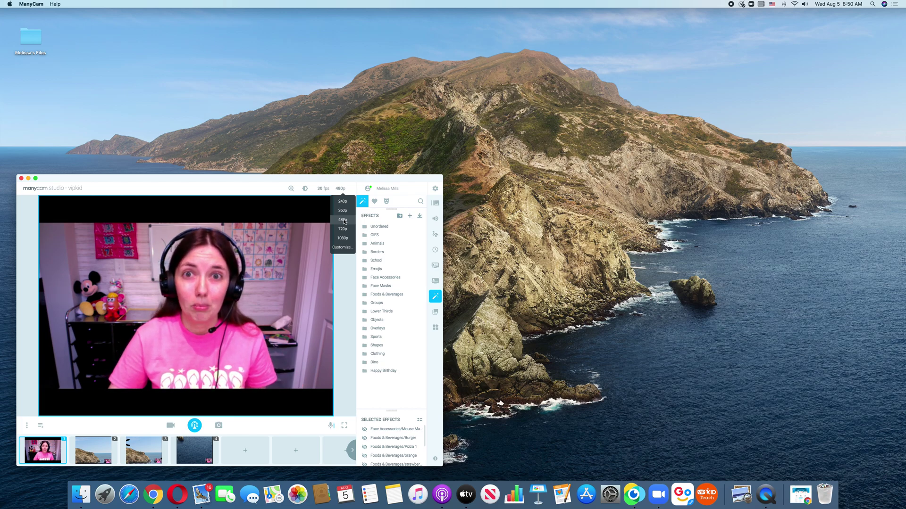
{"action": "left_click", "coordinate": [283, 205]}
{"action": "left_click", "coordinate": [321, 189]}
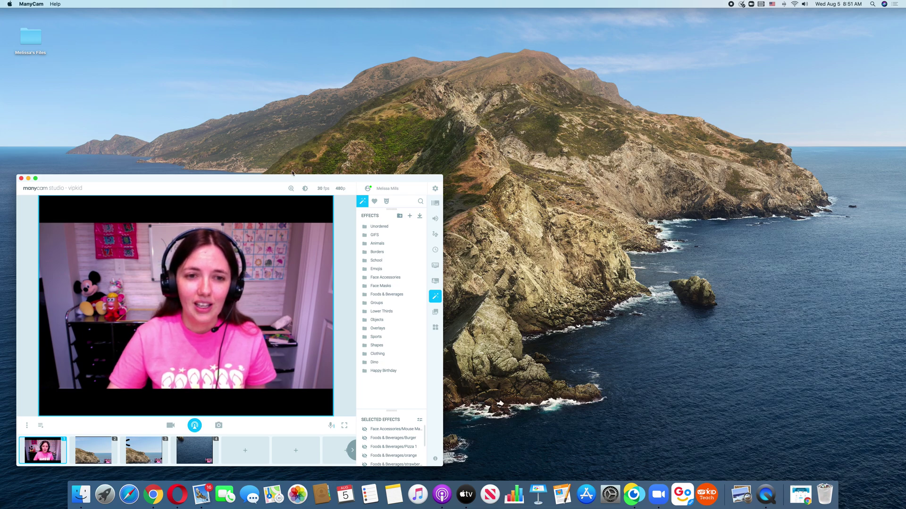
{"action": "left_click_drag", "start_coordinate": [292, 178], "coordinate": [458, 110]}
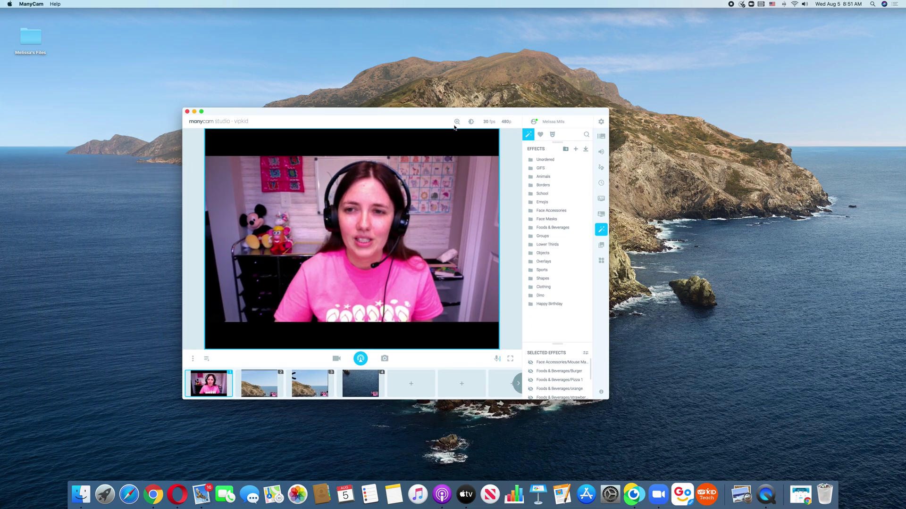
- Show the presets list and delete the Props preset
{"action": "left_click", "coordinate": [601, 138]}
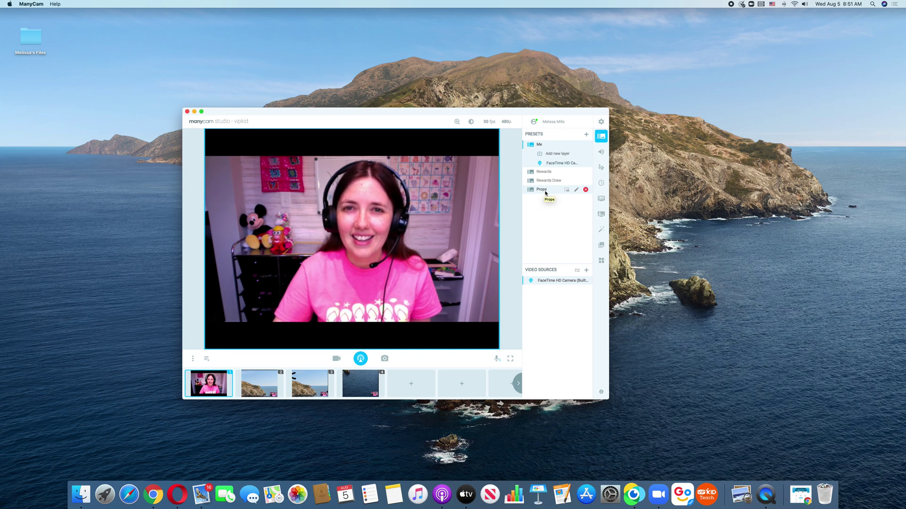
{"action": "left_click", "coordinate": [585, 190]}
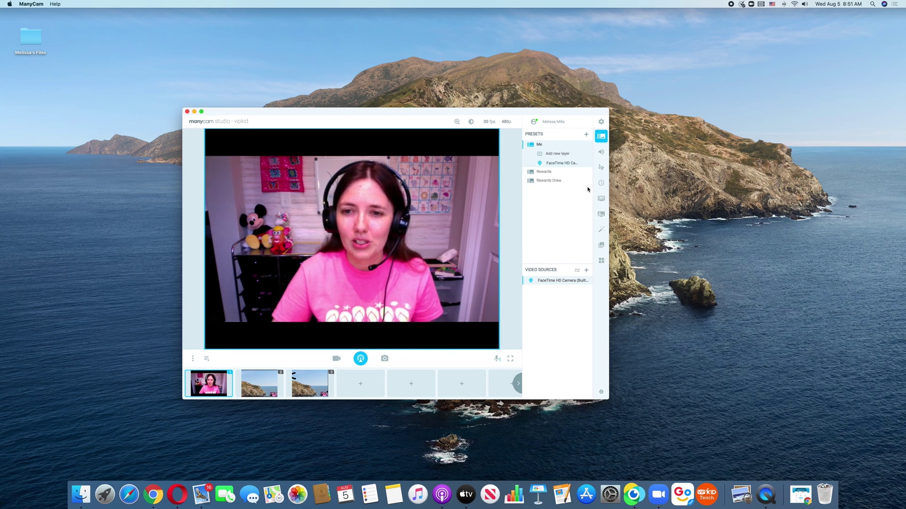
{"action": "left_click", "coordinate": [586, 181]}
{"action": "left_click", "coordinate": [586, 172]}
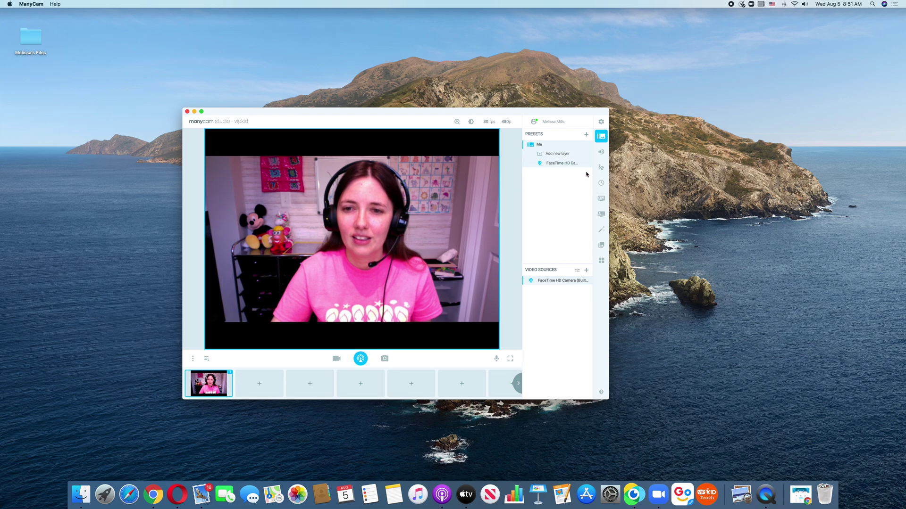
{"action": "left_click", "coordinate": [586, 162]}
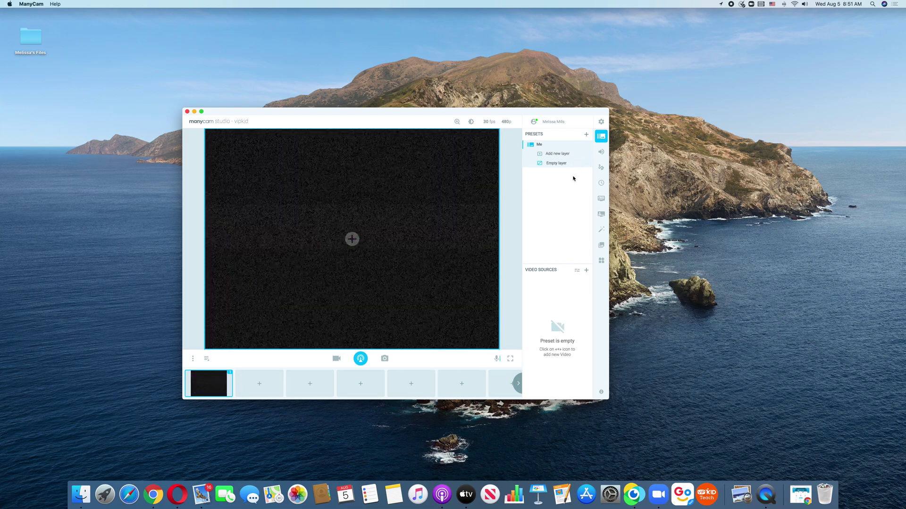
{"action": "left_click", "coordinate": [352, 239]}
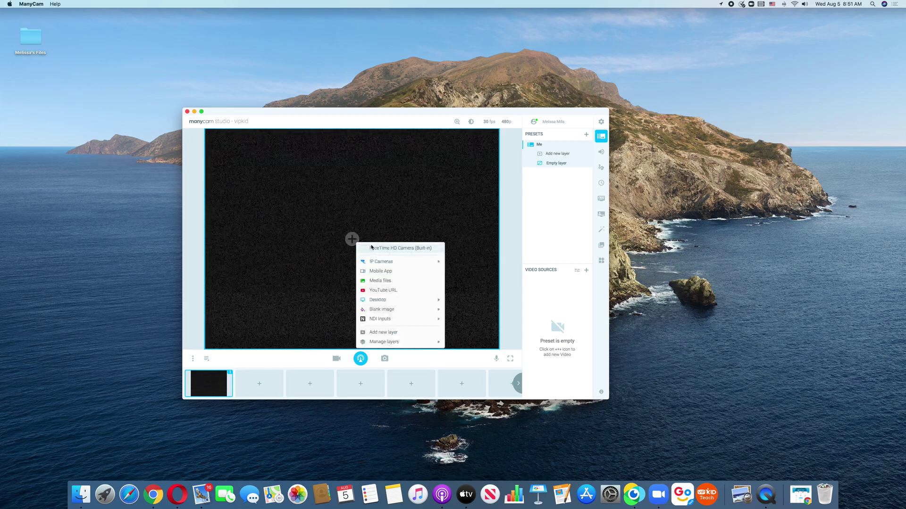
{"action": "left_click", "coordinate": [376, 249]}
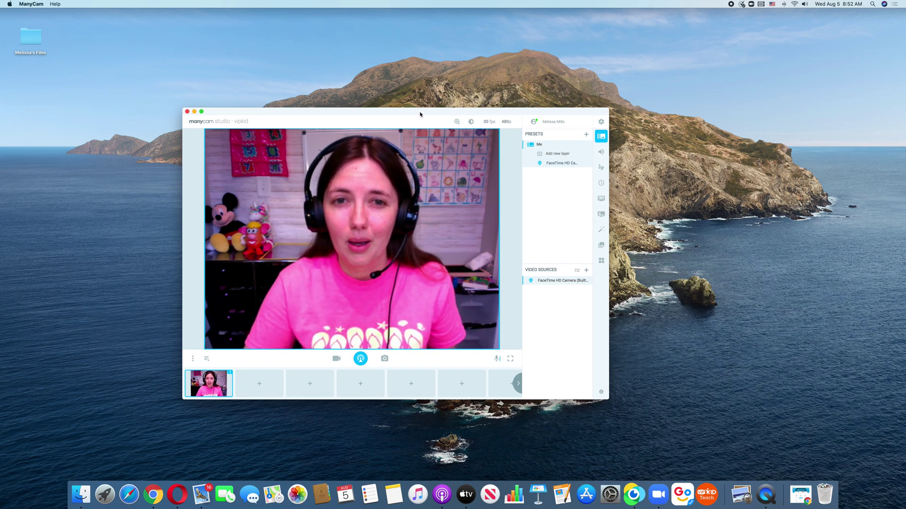
- Move ManyCam to the lower left and stack two Opera Speed Dial windows on the right
{"action": "left_click_drag", "start_coordinate": [424, 113], "coordinate": [293, 179]}
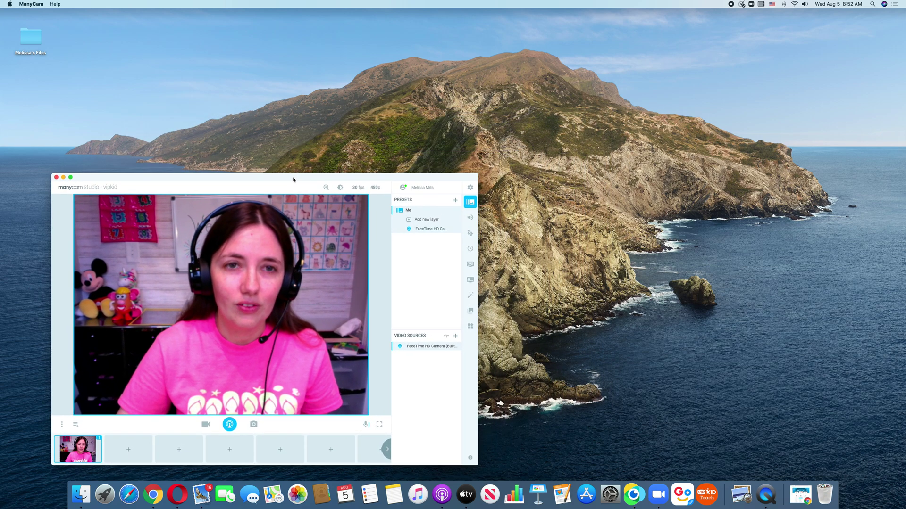
{"action": "left_click", "coordinate": [177, 501]}
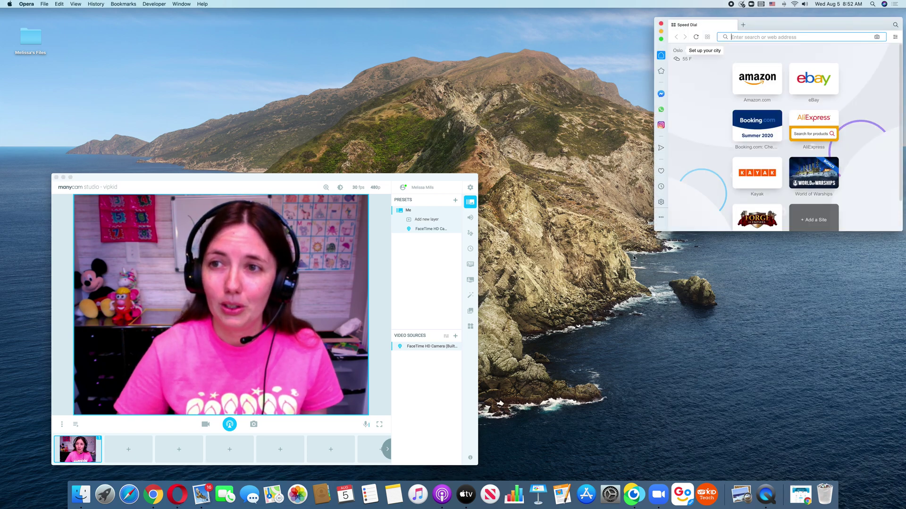
{"action": "left_click_drag", "start_coordinate": [770, 28], "coordinate": [698, 32]}
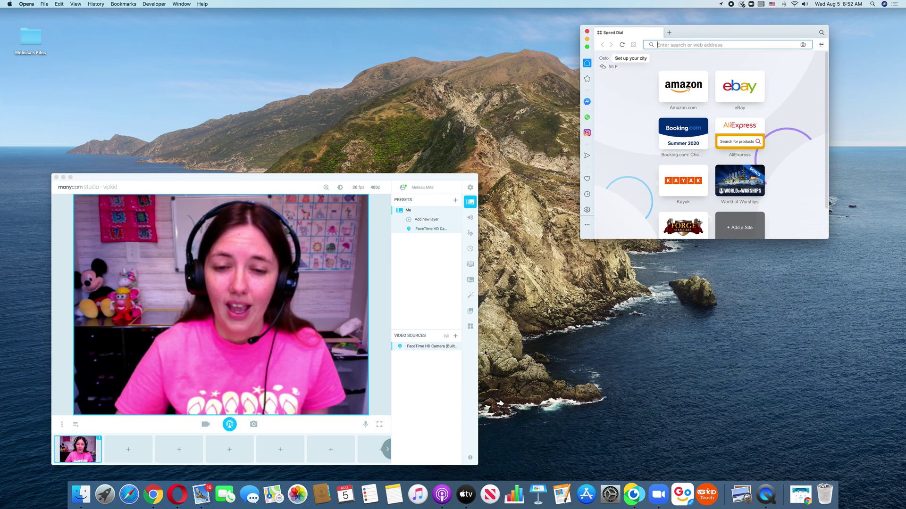
{"action": "right_click", "coordinate": [177, 500]}
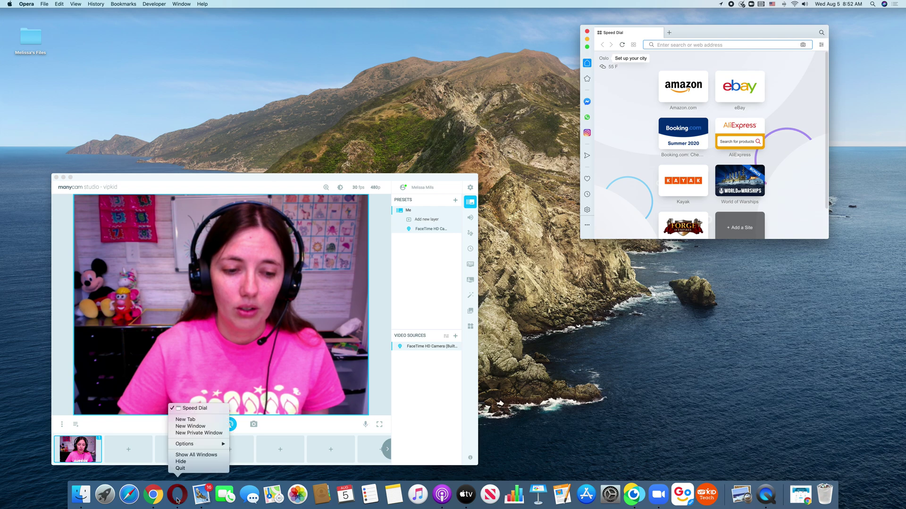
{"action": "left_click", "coordinate": [193, 426]}
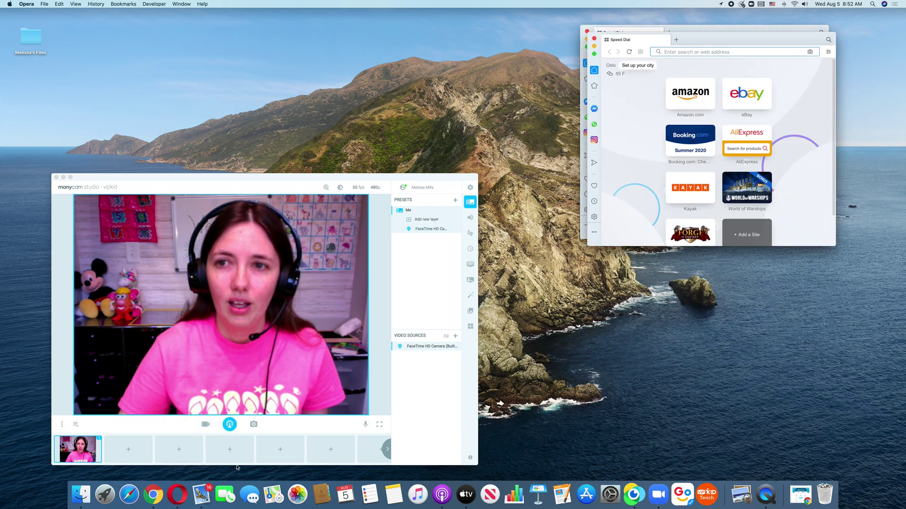
{"action": "left_click_drag", "start_coordinate": [702, 44], "coordinate": [695, 259]}
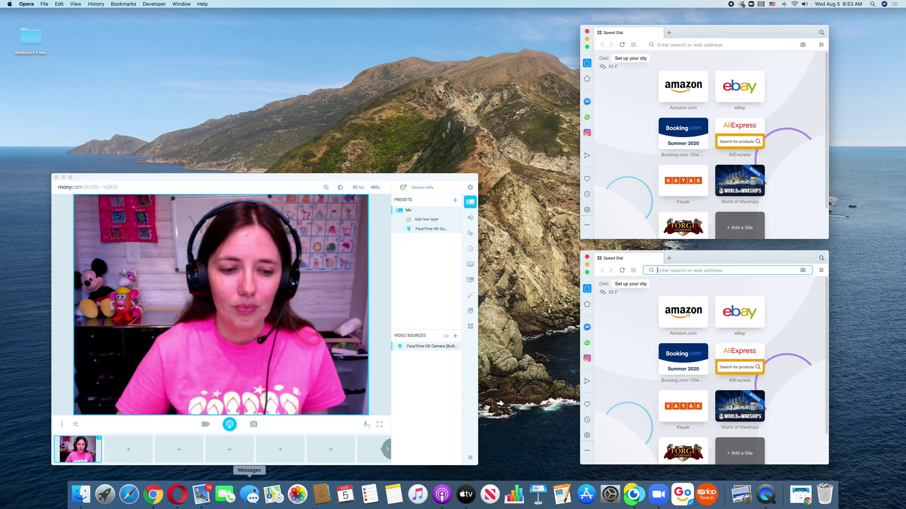
- Copy the High Five Gifs deck's URL from Chrome and load it in the upper Opera window
{"action": "left_click", "coordinate": [154, 495]}
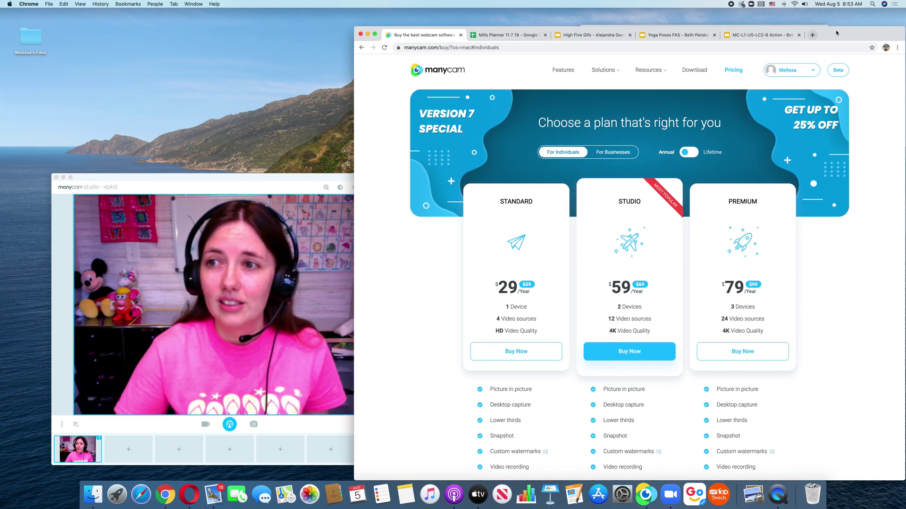
{"action": "left_click_drag", "start_coordinate": [837, 32], "coordinate": [523, 40]}
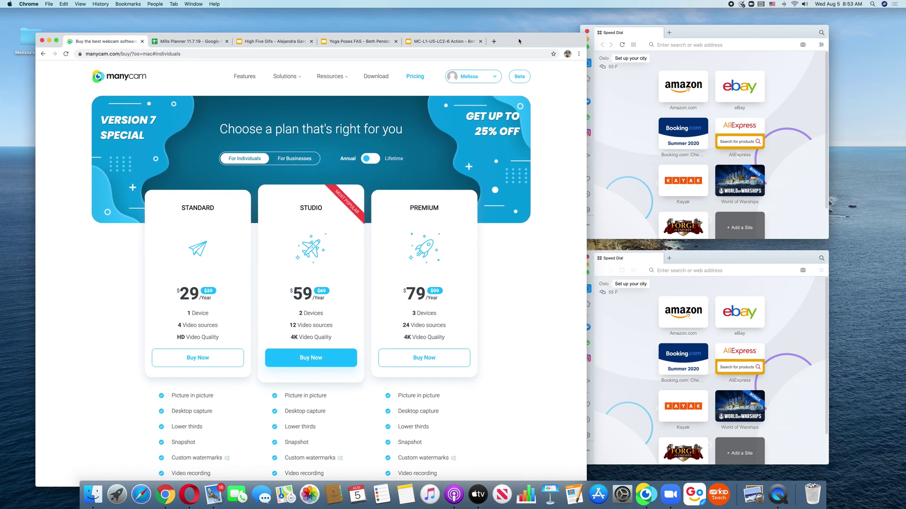
{"action": "left_click", "coordinate": [203, 44]}
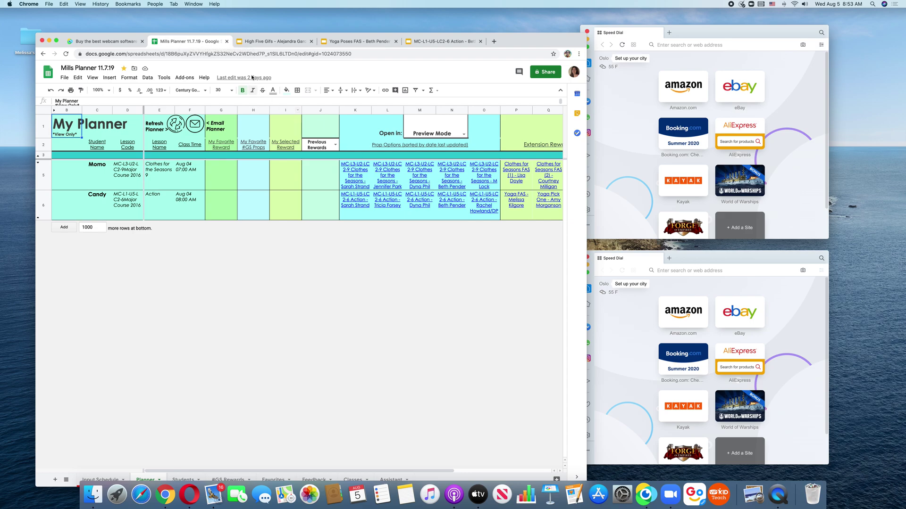
{"action": "left_click", "coordinate": [271, 41]}
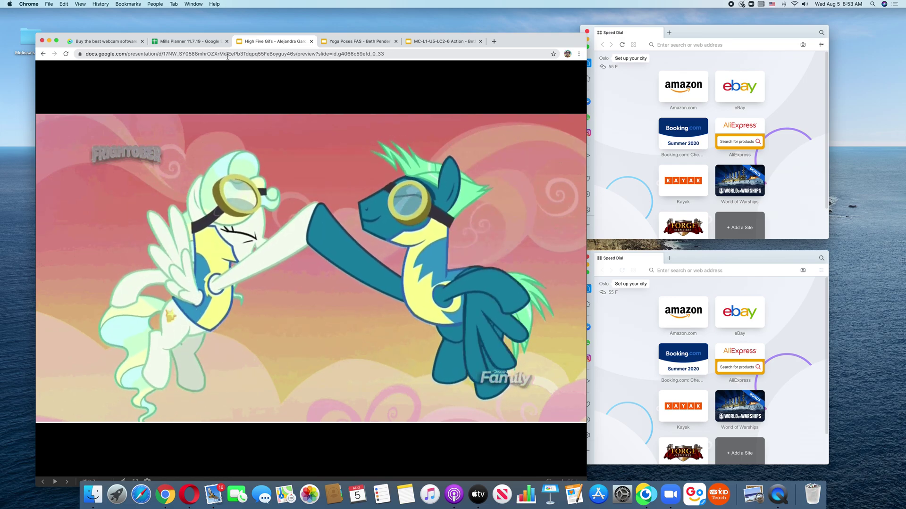
{"action": "left_click", "coordinate": [227, 55]}
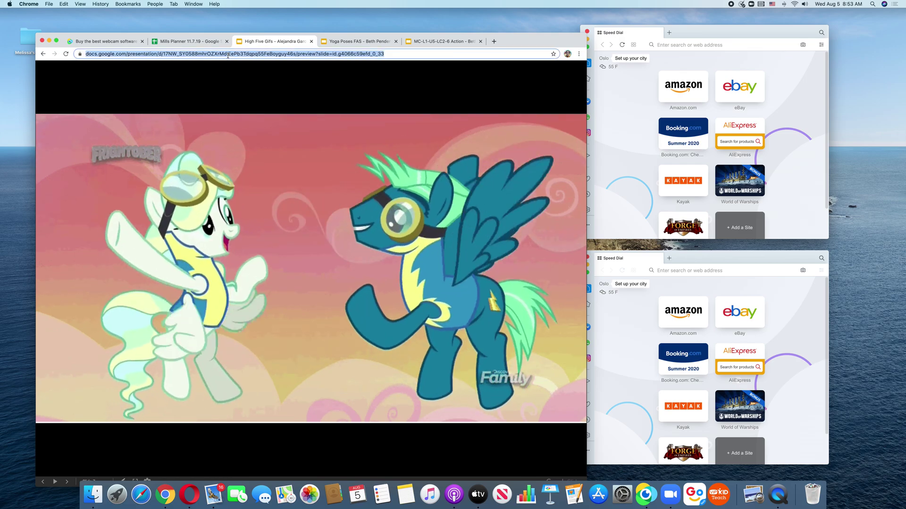
{"action": "key", "text": "super+c"}
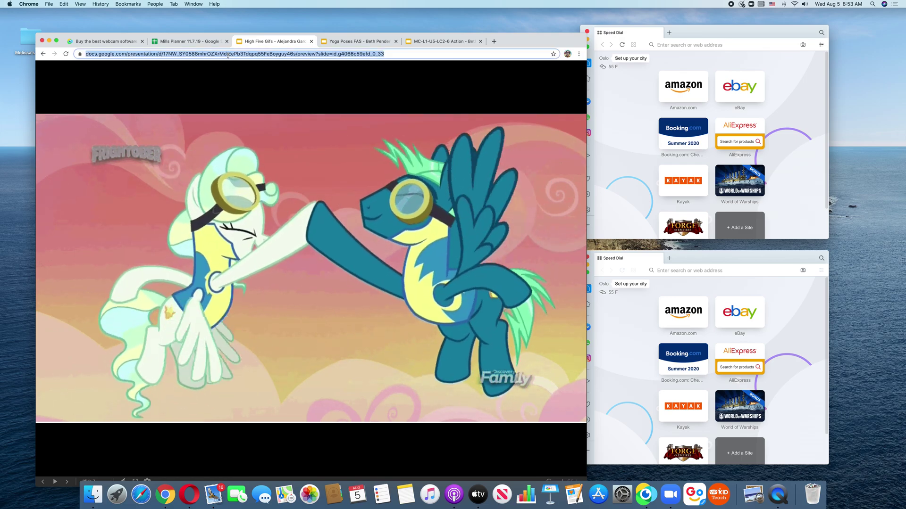
{"action": "left_click", "coordinate": [667, 46]}
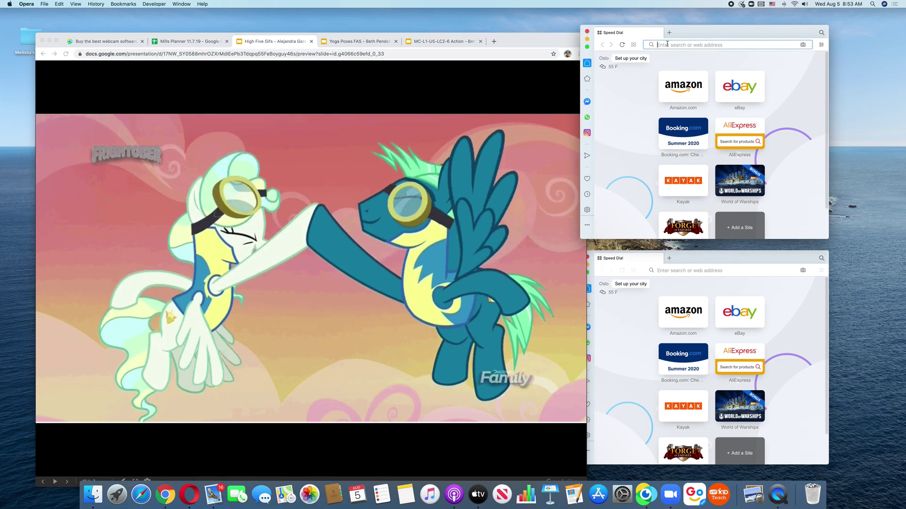
{"action": "key", "text": "super+v"}
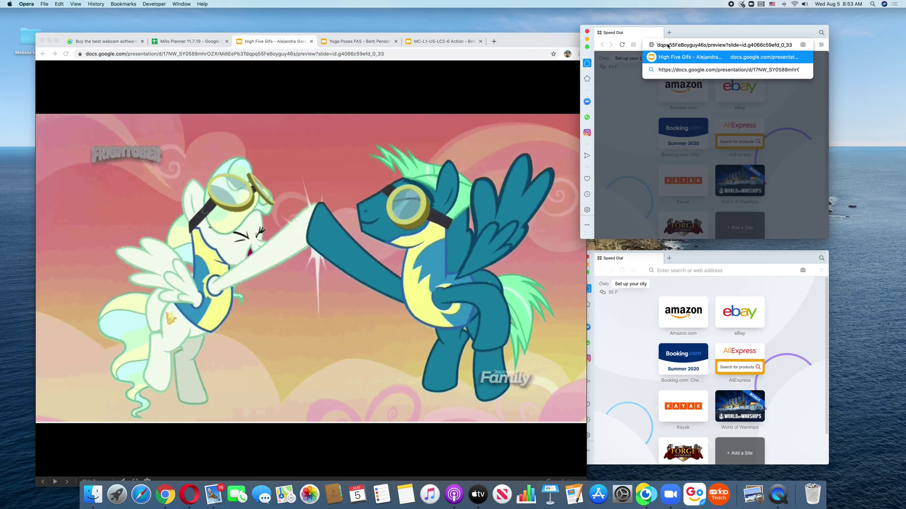
{"action": "key", "text": "Return"}
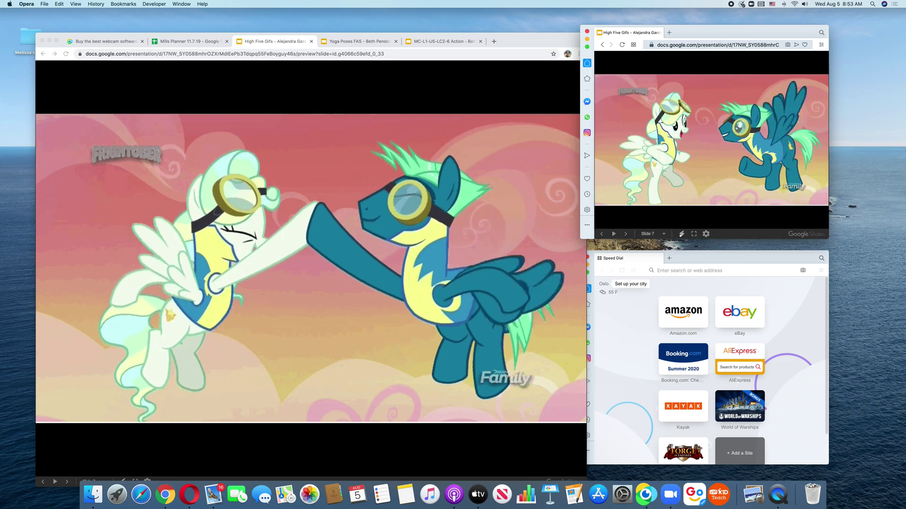
- Load the Yoga Poses FAS number deck in a new tab of the upper Opera window
{"action": "left_click", "coordinate": [354, 42]}
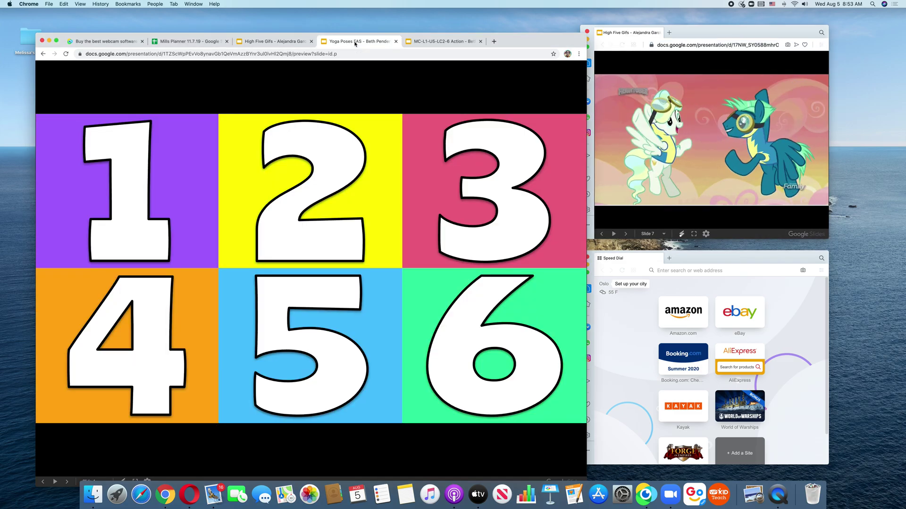
{"action": "left_click", "coordinate": [670, 33]}
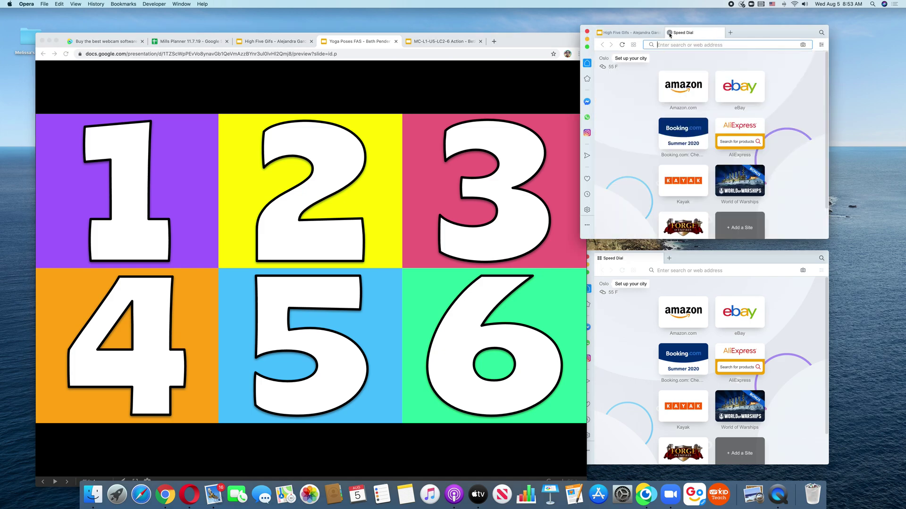
{"action": "left_click", "coordinate": [284, 55]}
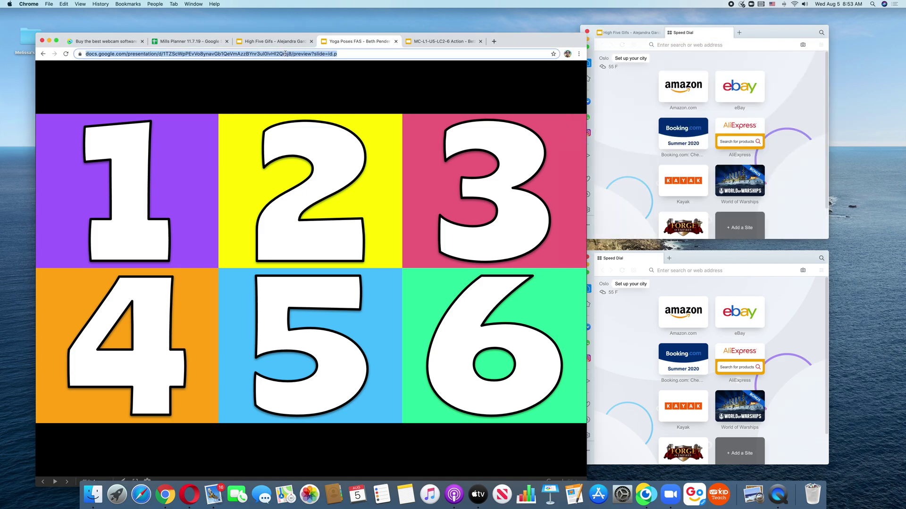
{"action": "left_click", "coordinate": [667, 45]}
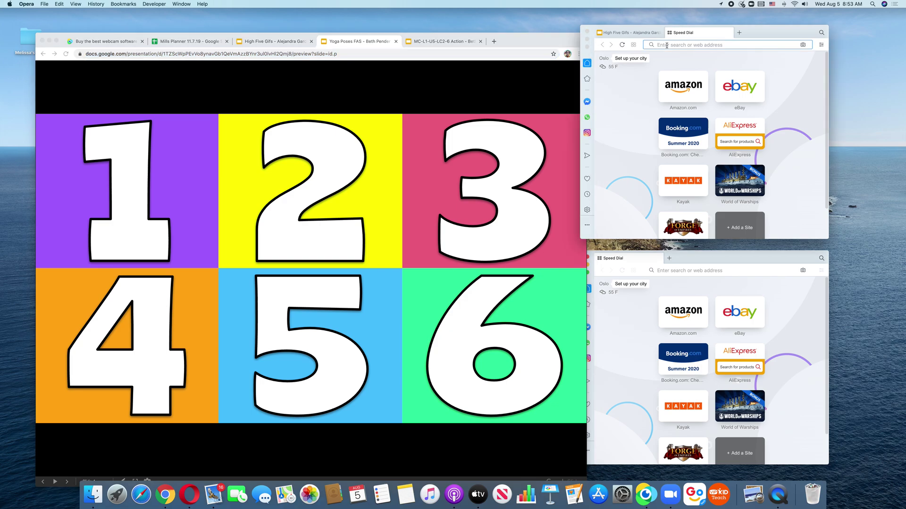
{"action": "key", "text": "super+v"}
{"action": "key", "text": "Return"}
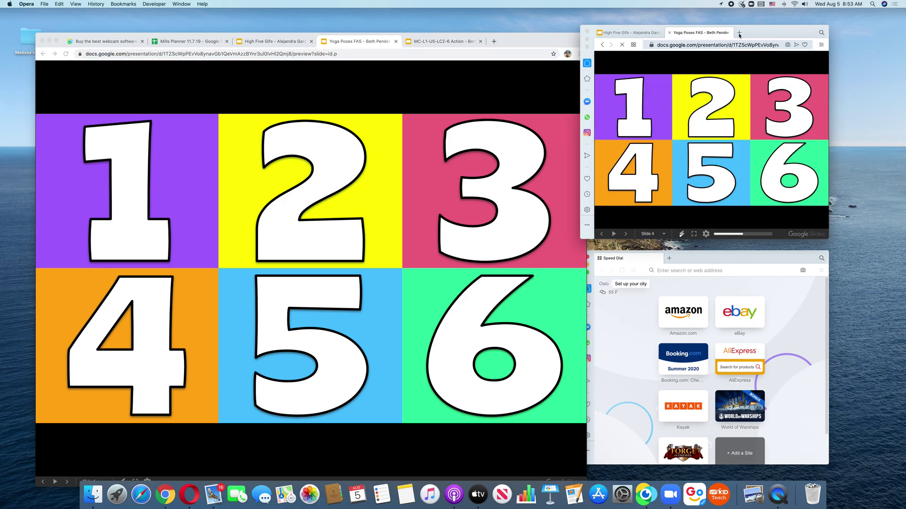
- Load the MC-L1-U5-LC2-6 yoga deck in the lower Opera window and minimize Chrome
{"action": "left_click", "coordinate": [435, 42]}
{"action": "left_click", "coordinate": [378, 54]}
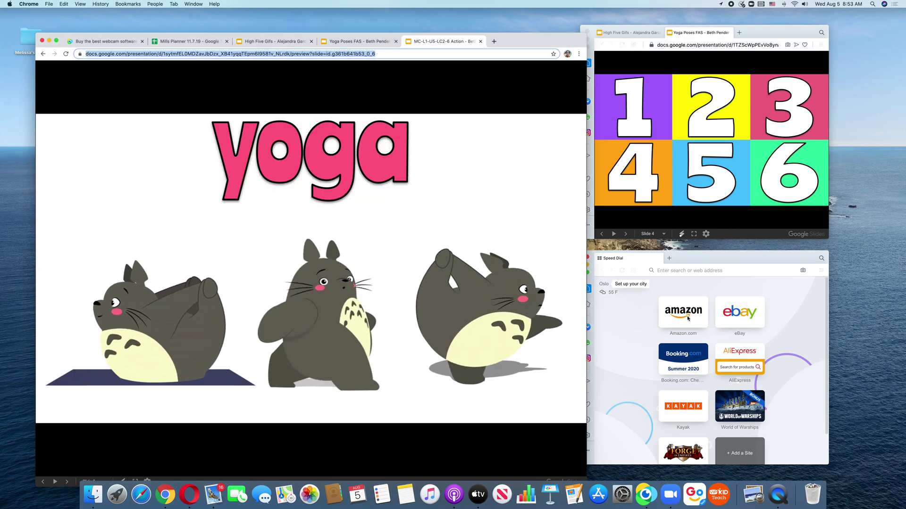
{"action": "left_click", "coordinate": [673, 270]}
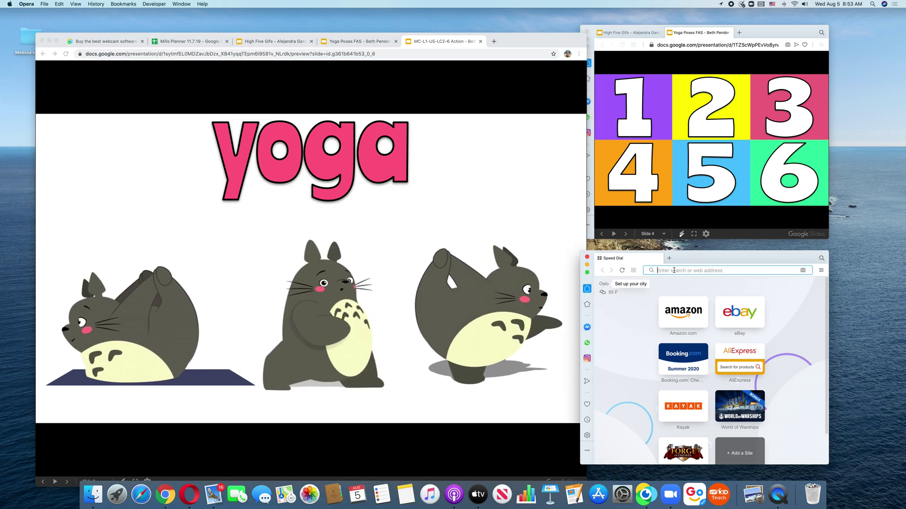
{"action": "key", "text": "cmd+v"}
{"action": "key", "text": "Return"}
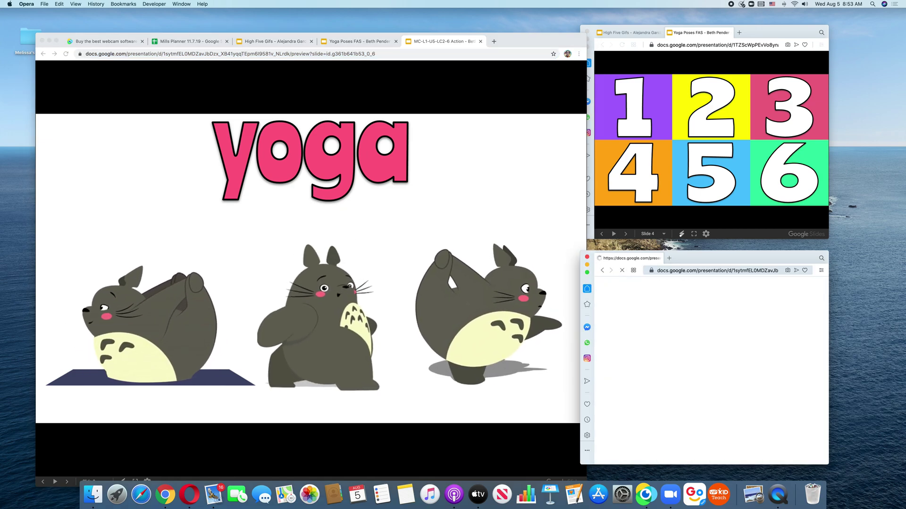
{"action": "left_click", "coordinate": [50, 42]}
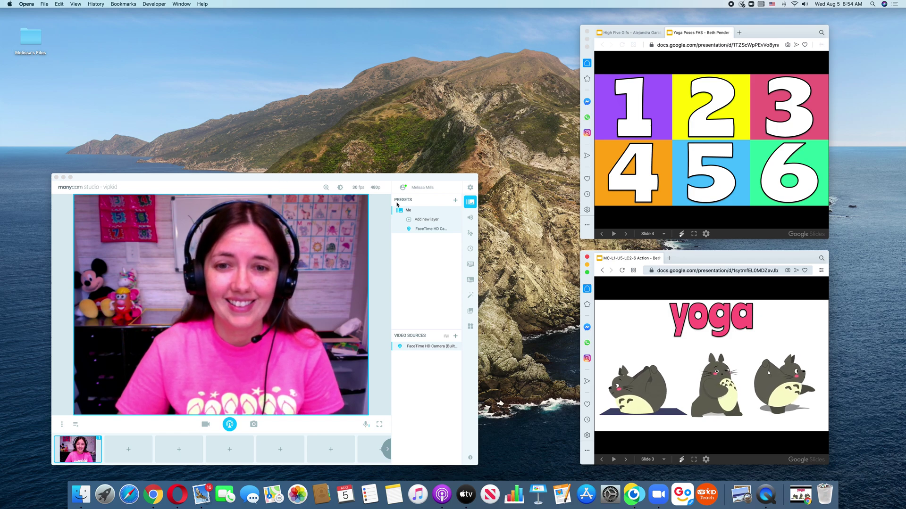
{"action": "left_click", "coordinate": [455, 201]}
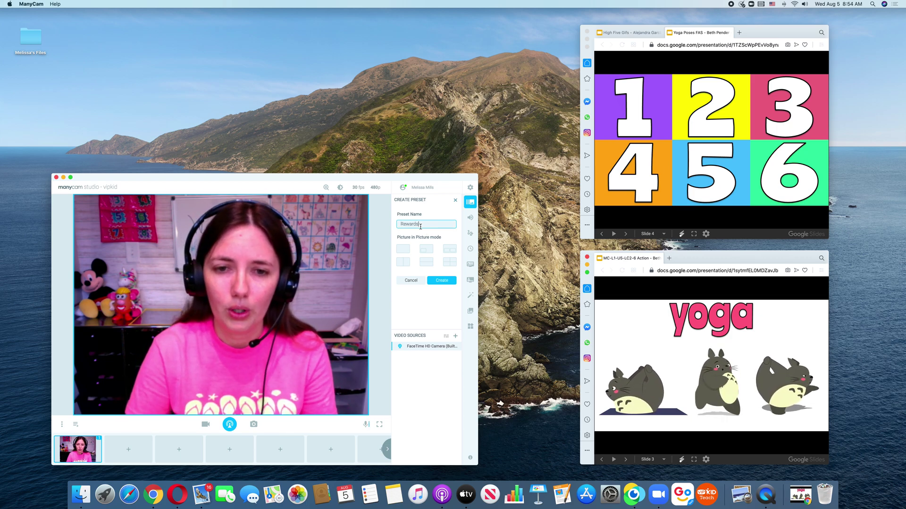
- Create the Rewards preset and capture a custom desktop area fitted to the 1–6 numbers slide
{"action": "left_click", "coordinate": [441, 281]}
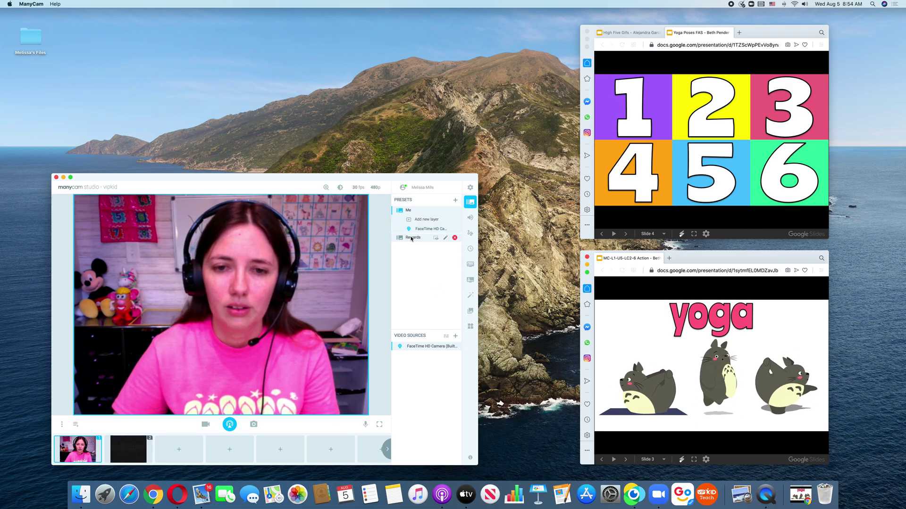
{"action": "left_click", "coordinate": [412, 238]}
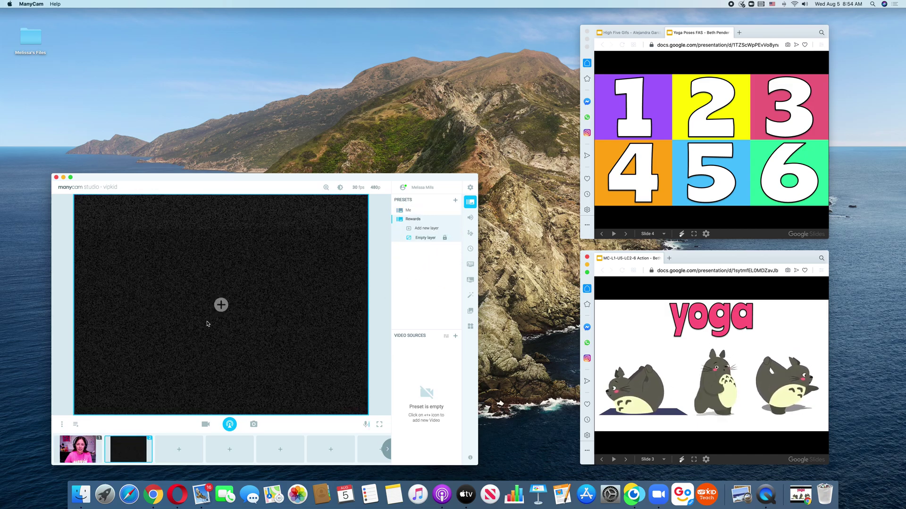
{"action": "left_click", "coordinate": [221, 305]}
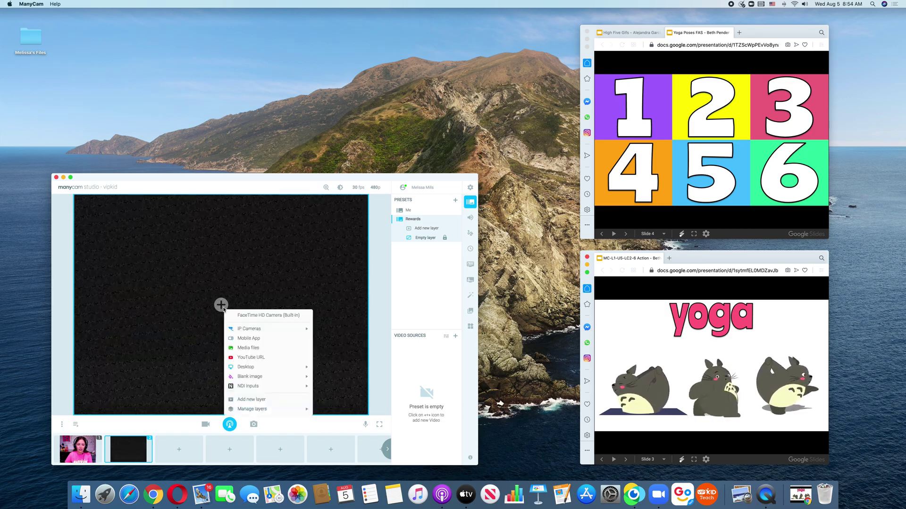
{"action": "mouse_move", "coordinate": [253, 368]}
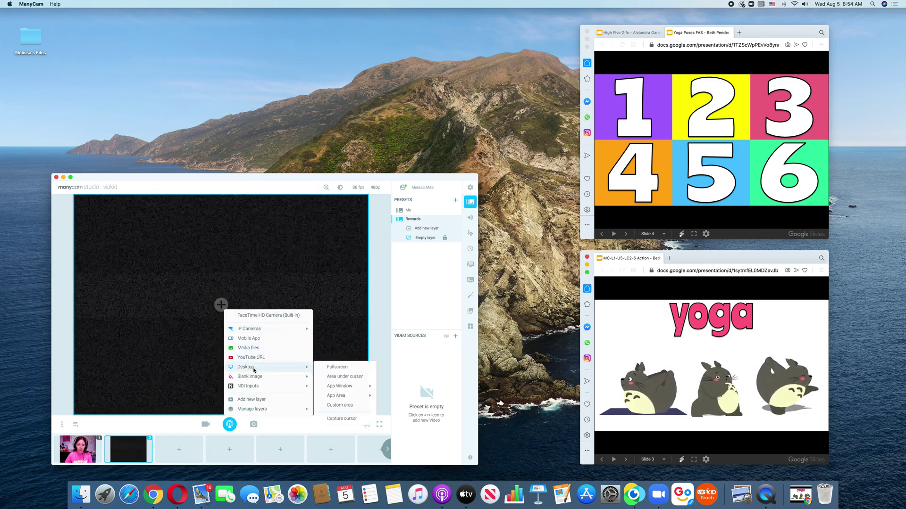
{"action": "left_click", "coordinate": [340, 406]}
{"action": "left_click_drag", "start_coordinate": [445, 274], "coordinate": [637, 176]}
{"action": "left_click_drag", "start_coordinate": [655, 260], "coordinate": [663, 231]}
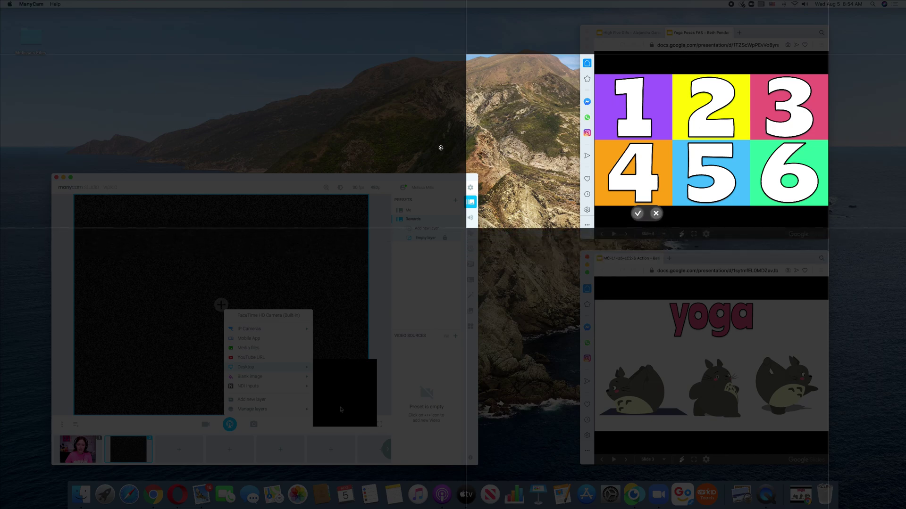
{"action": "left_click_drag", "start_coordinate": [466, 139], "coordinate": [595, 136]}
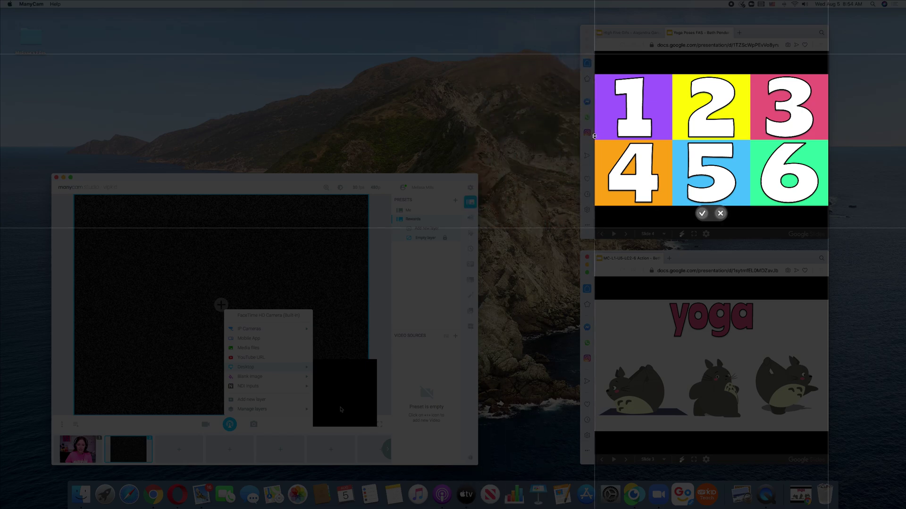
{"action": "left_click", "coordinate": [702, 215]}
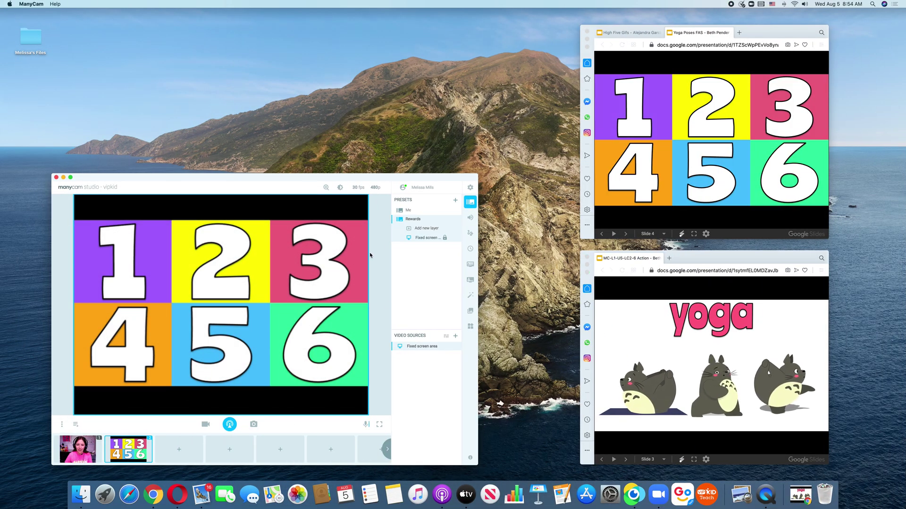
{"action": "left_click", "coordinate": [420, 230]}
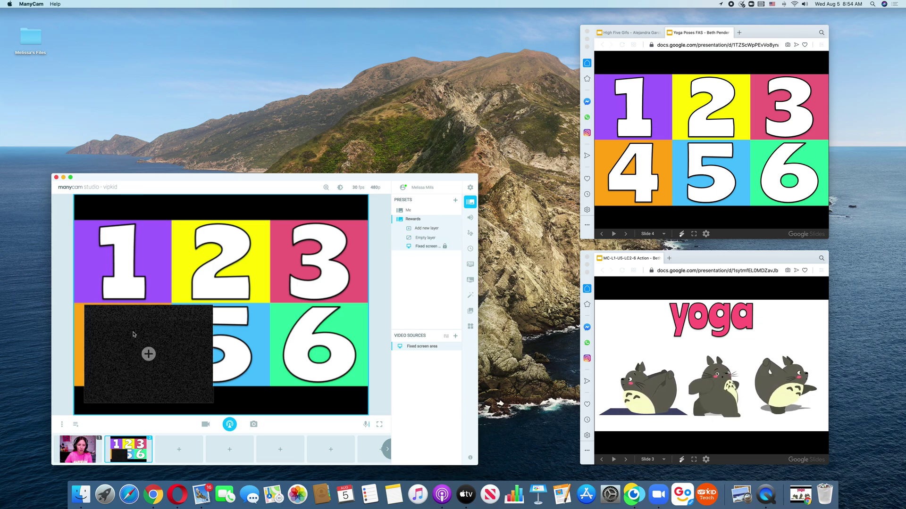
- Shrink the new layer into a bottom-right inset showing the FaceTime HD Camera
{"action": "left_click_drag", "start_coordinate": [85, 306], "coordinate": [311, 377]}
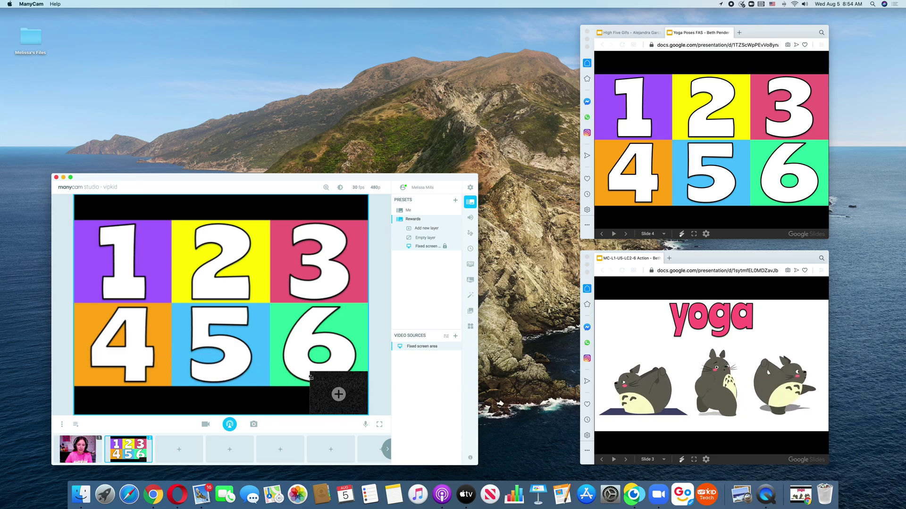
{"action": "left_click", "coordinate": [340, 395]}
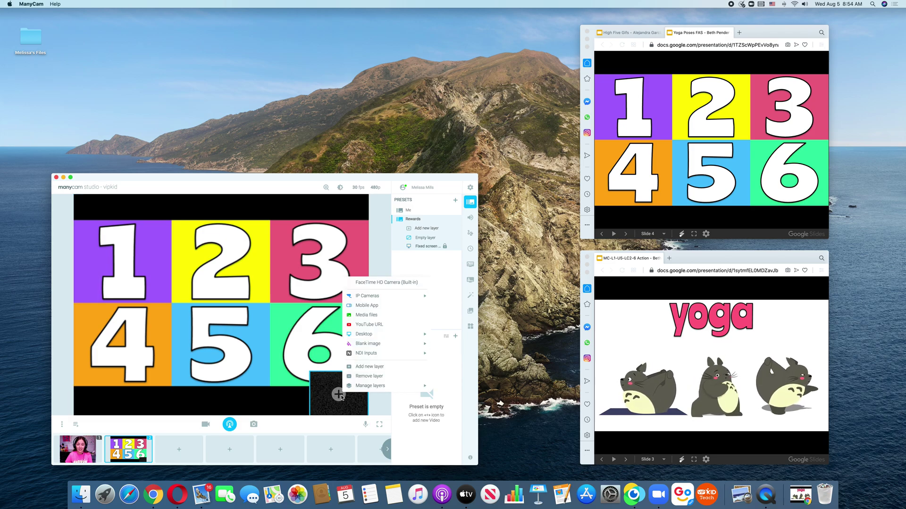
{"action": "left_click", "coordinate": [383, 283]}
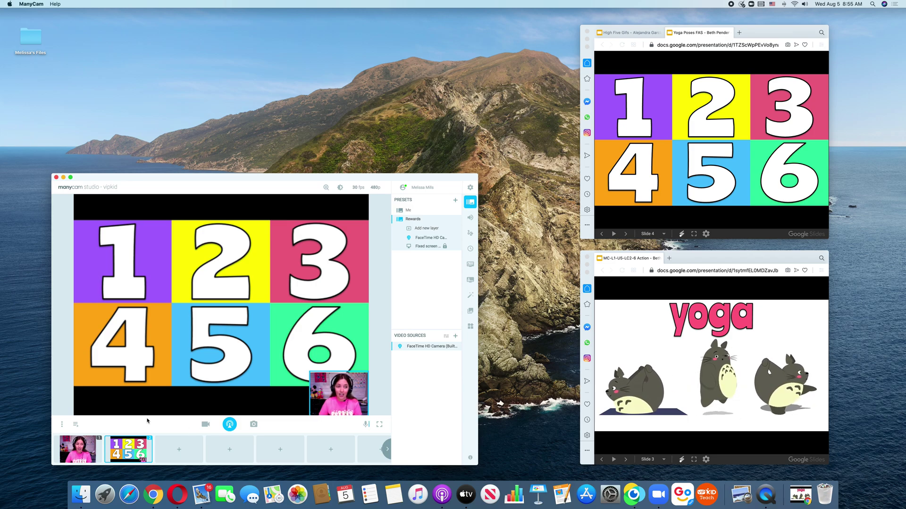
- Test preset hotkeys 1 and 2, and switch Opera tabs to confirm the capture follows the browser
{"action": "key", "text": "1"}
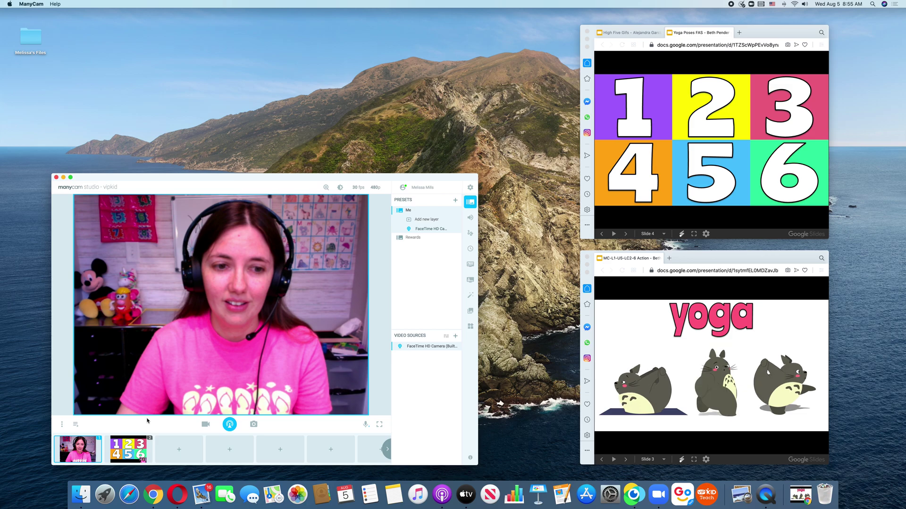
{"action": "key", "text": "2"}
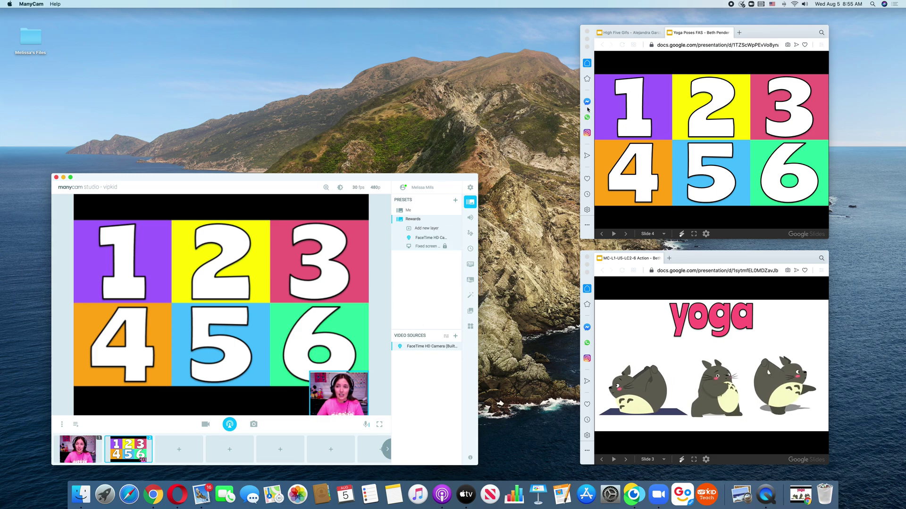
{"action": "left_click", "coordinate": [620, 31]}
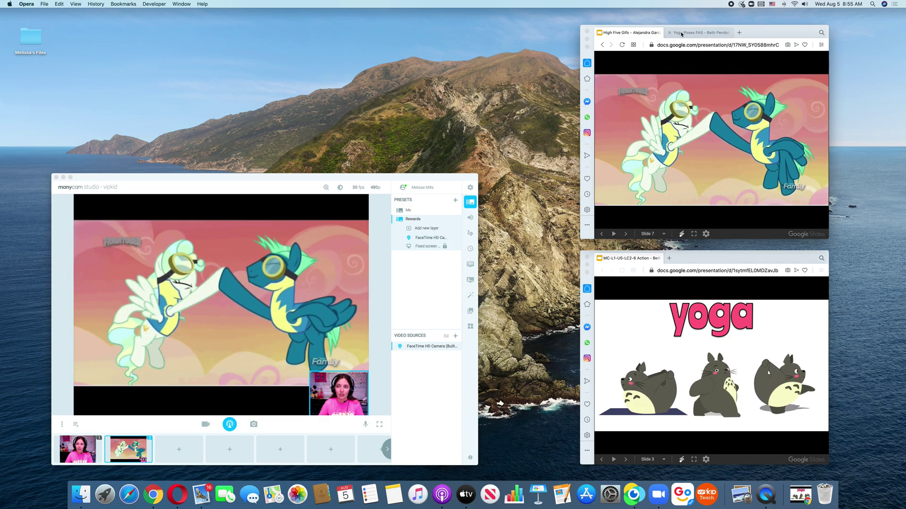
{"action": "left_click", "coordinate": [665, 37]}
{"action": "left_click", "coordinate": [664, 36]}
{"action": "left_click", "coordinate": [684, 33]}
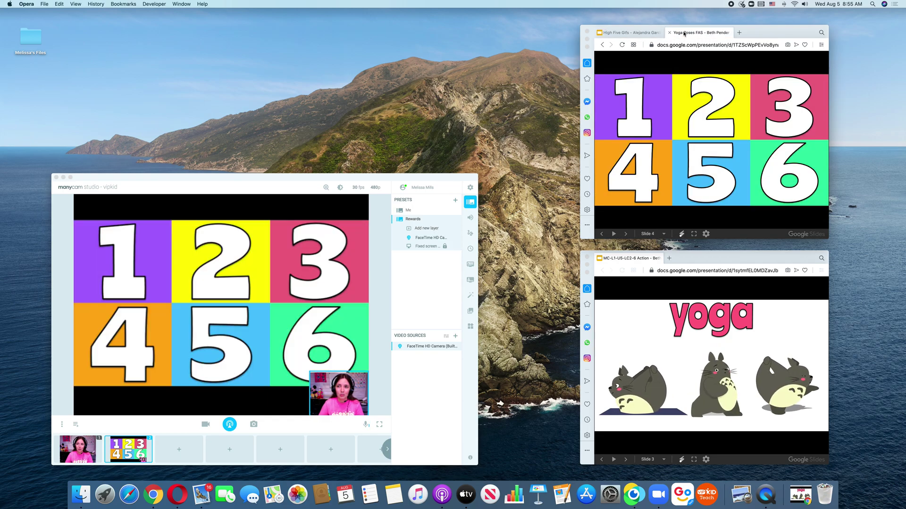
{"action": "left_click", "coordinate": [455, 201]}
- Create a new preset named Rewards Draw and select it
{"action": "left_click", "coordinate": [419, 225]}
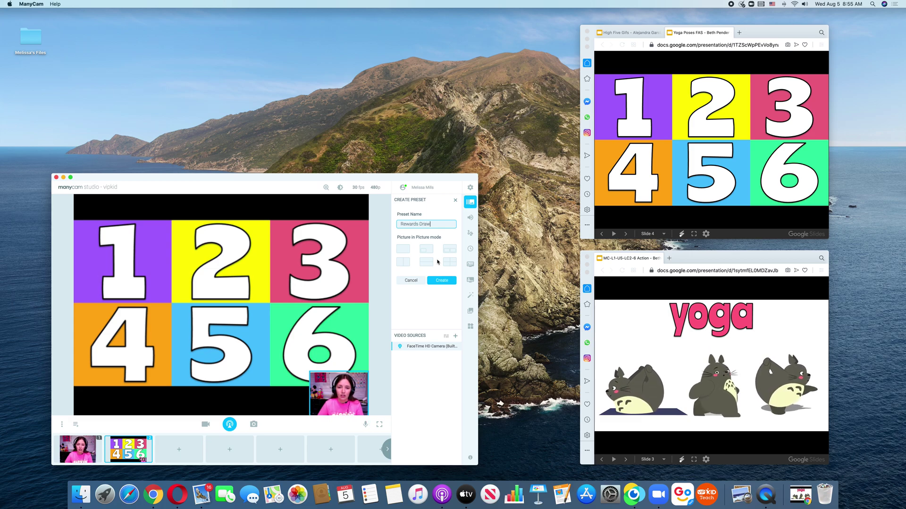
{"action": "left_click", "coordinate": [442, 281]}
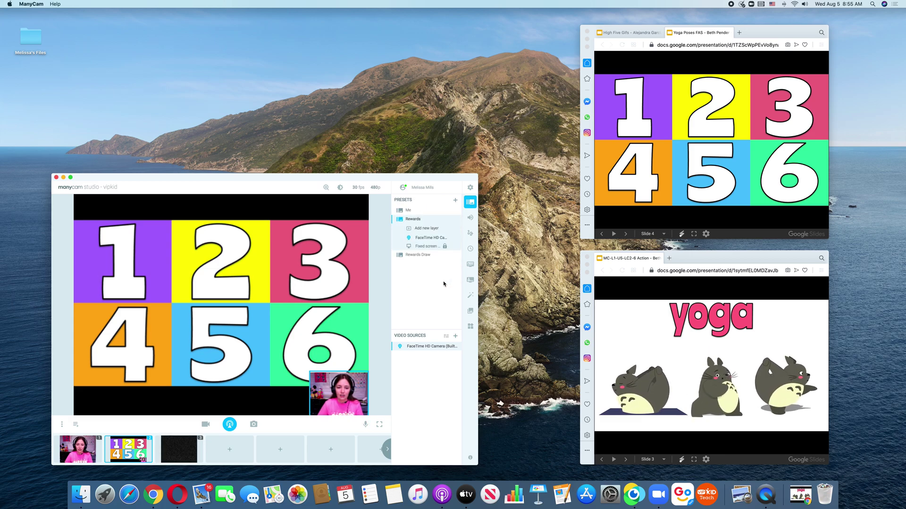
{"action": "left_click", "coordinate": [171, 454]}
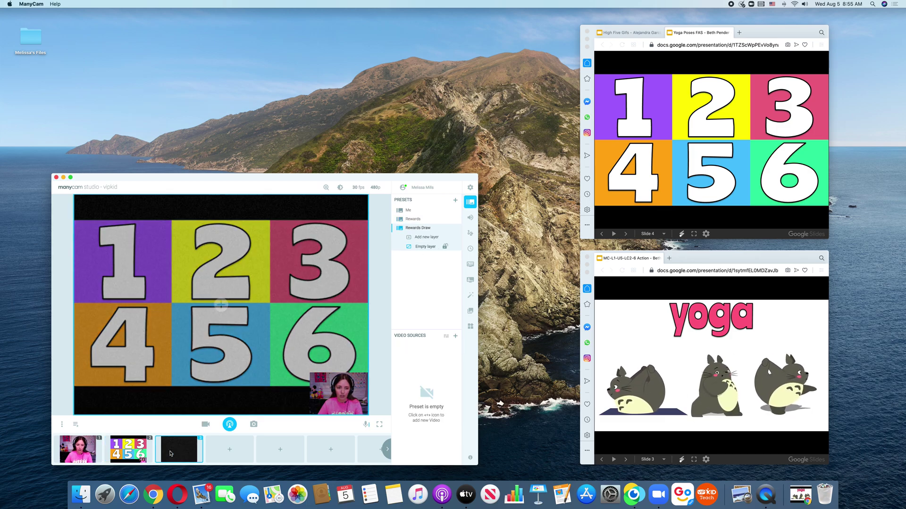
- Set its source to a custom desktop area fitted around the 1–6 numbers slide
{"action": "left_click", "coordinate": [221, 305]}
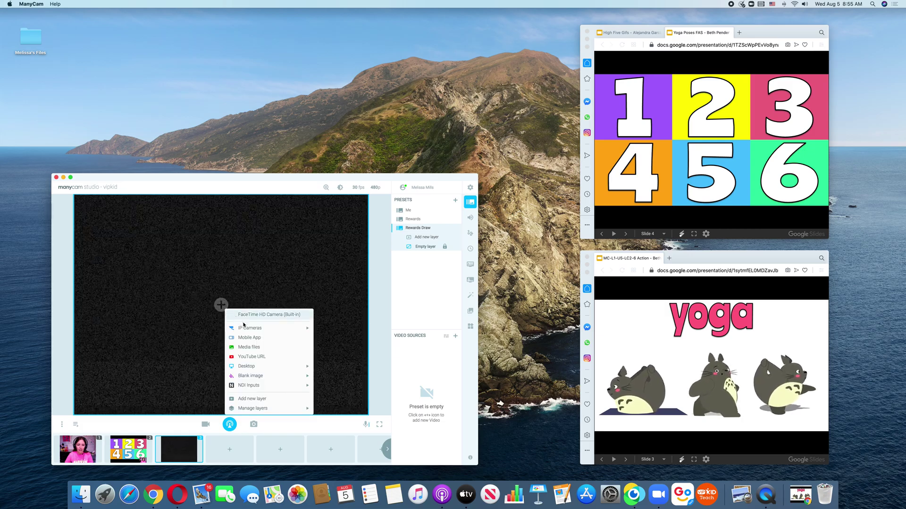
{"action": "mouse_move", "coordinate": [255, 371]}
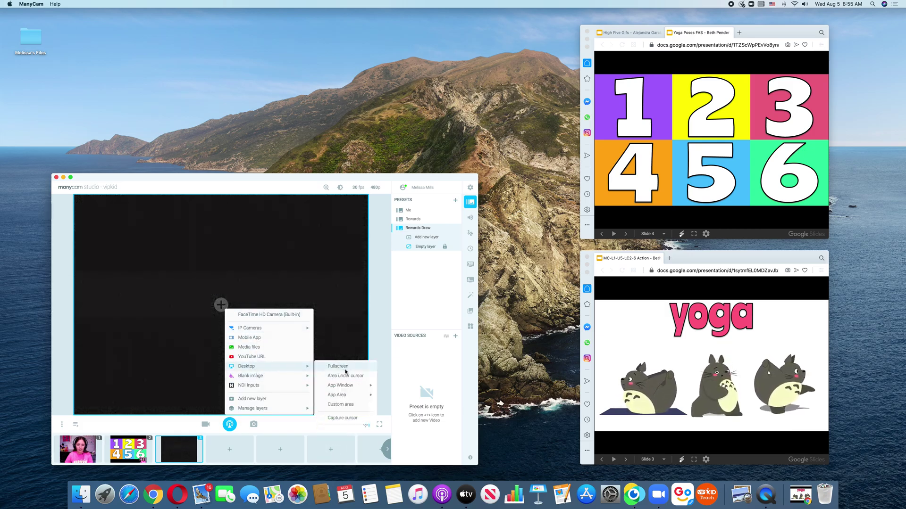
{"action": "left_click", "coordinate": [344, 405]}
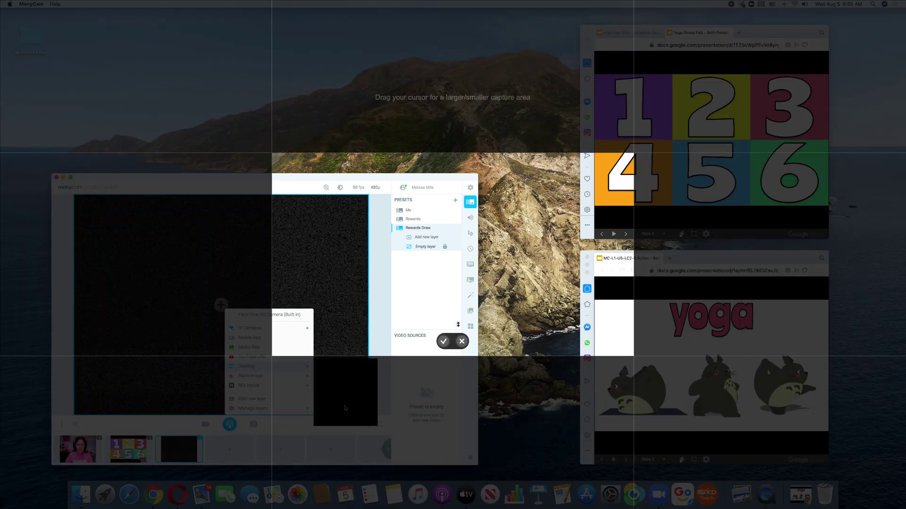
{"action": "left_click_drag", "start_coordinate": [485, 257], "coordinate": [683, 146]}
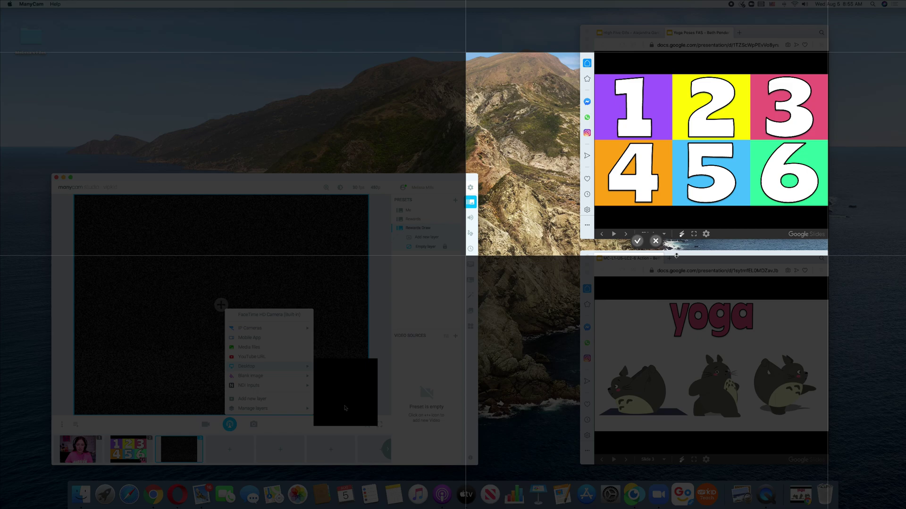
{"action": "left_click_drag", "start_coordinate": [676, 256], "coordinate": [683, 229]}
{"action": "left_click_drag", "start_coordinate": [465, 152], "coordinate": [593, 161]}
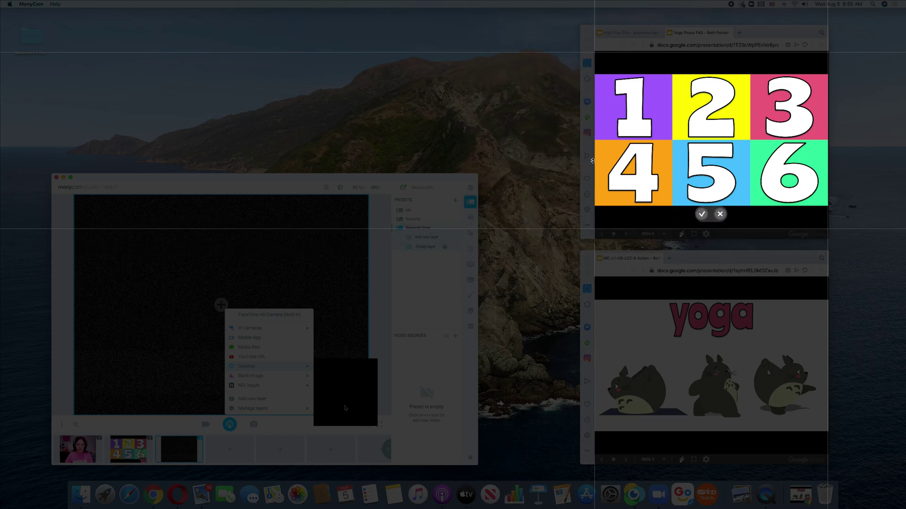
{"action": "left_click", "coordinate": [702, 214]}
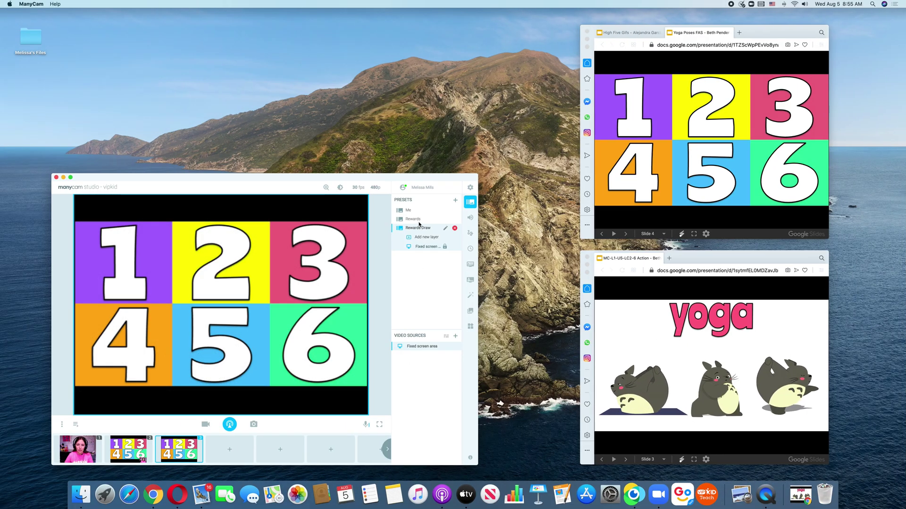
{"action": "left_click", "coordinate": [417, 239]}
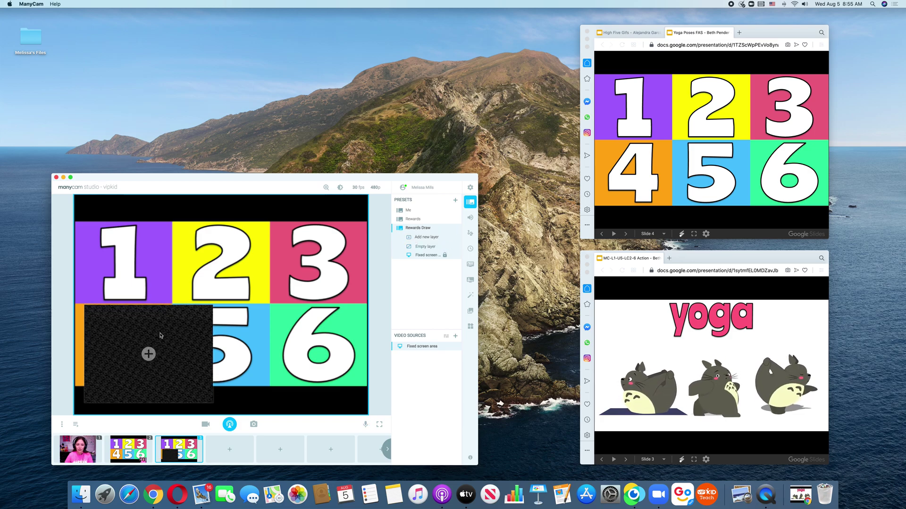
- Shrink the new layer into a bottom-right FaceTime HD Camera inset, then open the Draw & Text tools
{"action": "left_click_drag", "start_coordinate": [84, 304], "coordinate": [333, 395]}
{"action": "left_click", "coordinate": [332, 396]}
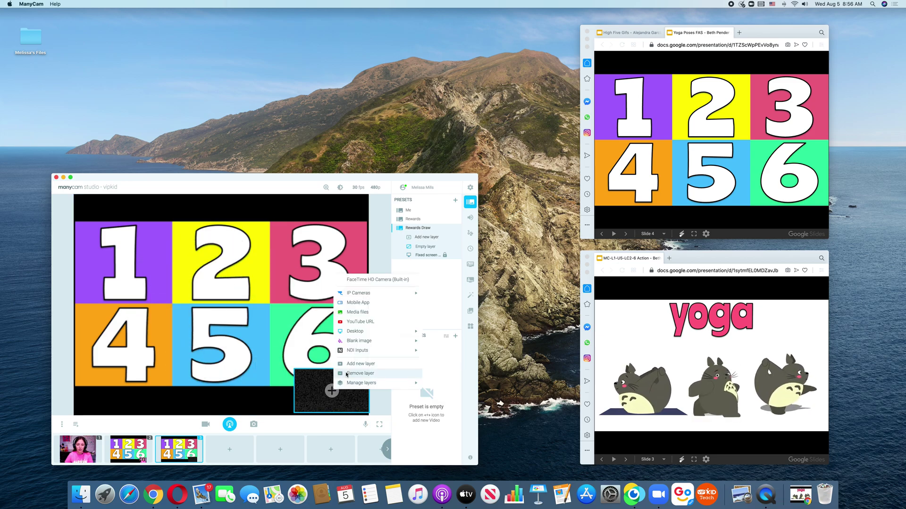
{"action": "left_click", "coordinate": [360, 277]}
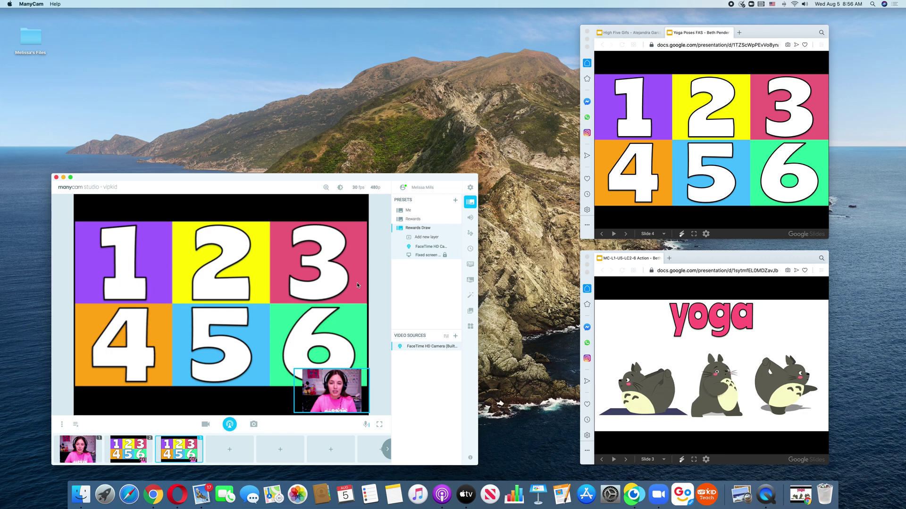
{"action": "left_click", "coordinate": [470, 233]}
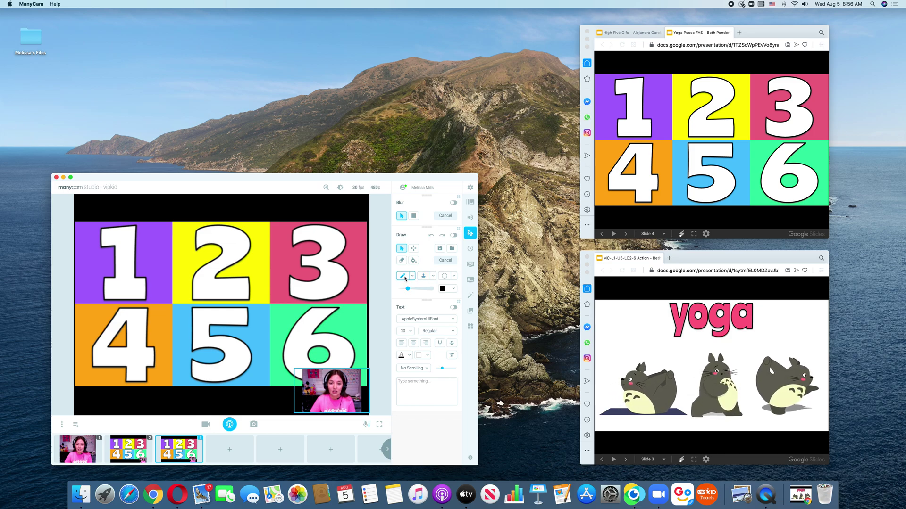
- Draw an X over the number 1 on the Rewards Draw scene with the pen
{"action": "left_click", "coordinate": [404, 279]}
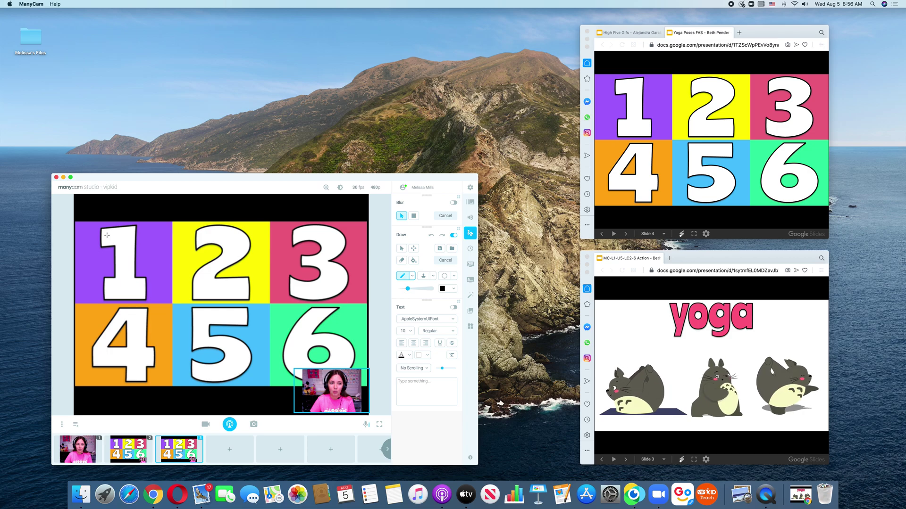
{"action": "left_click_drag", "start_coordinate": [107, 234], "coordinate": [150, 282]}
{"action": "left_click_drag", "start_coordinate": [153, 245], "coordinate": [96, 274]}
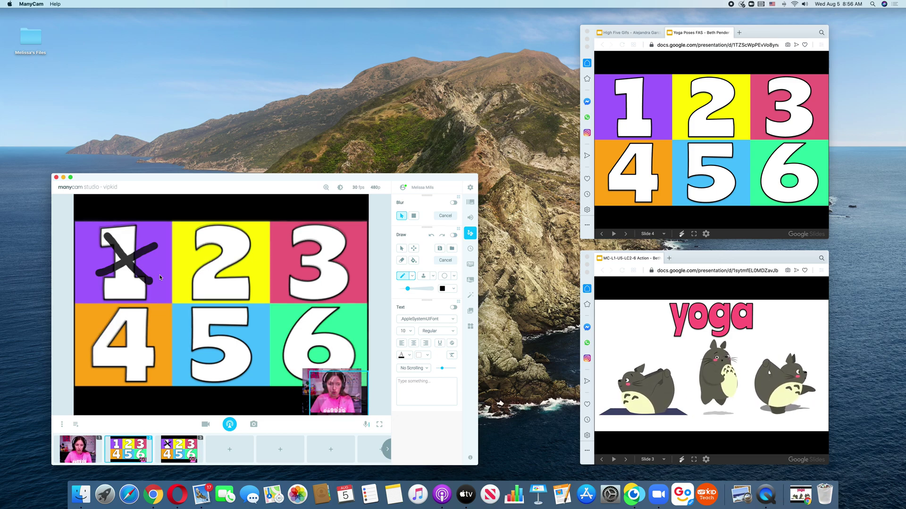
- Return to the Rewards scene, advance the deck to Tree Pose, and toggle presets 3 and 2
{"action": "key", "text": "2"}
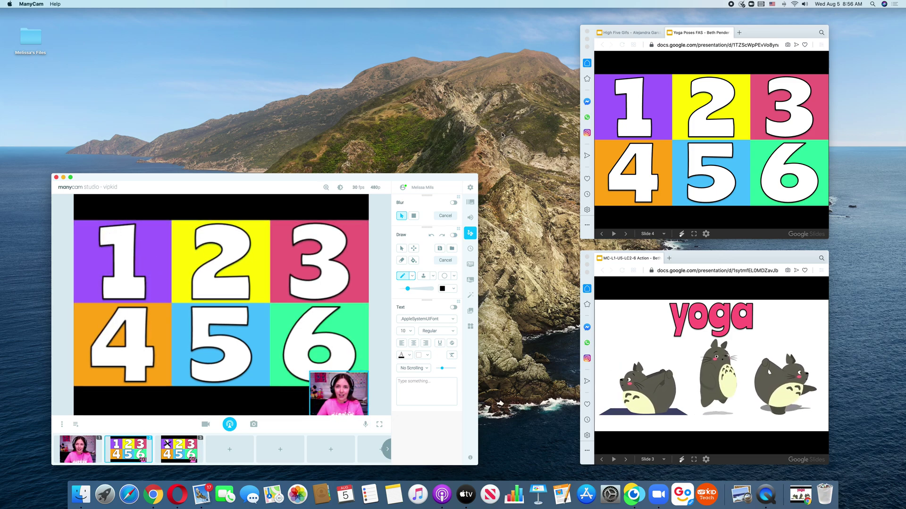
{"action": "left_click", "coordinate": [639, 112]}
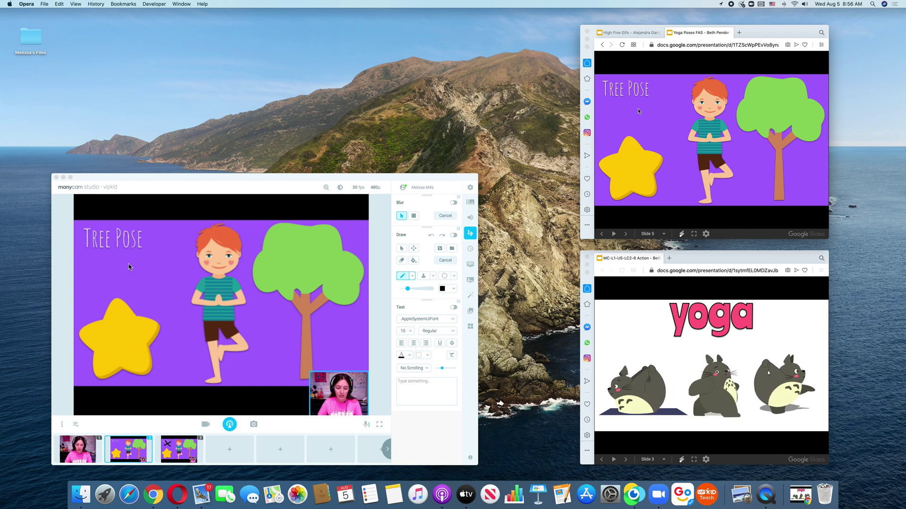
{"action": "key", "text": "ctrl+3"}
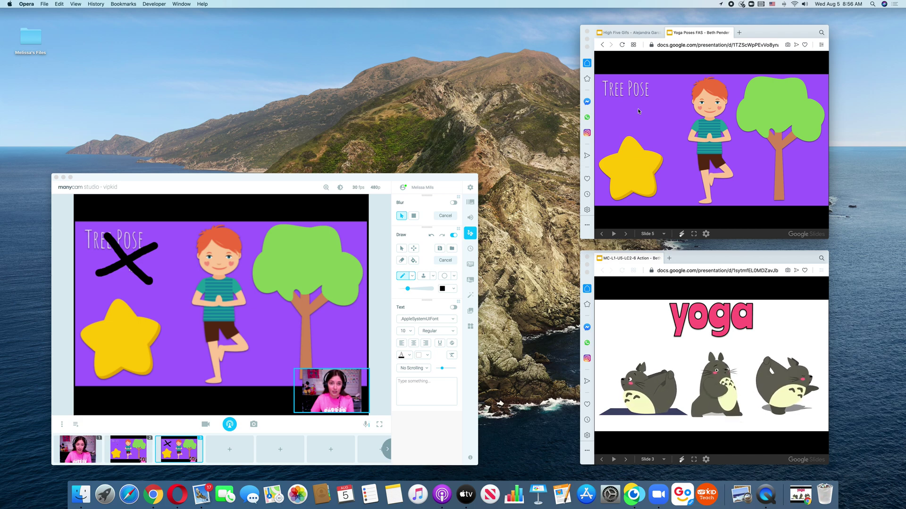
{"action": "key", "text": "ctrl+2"}
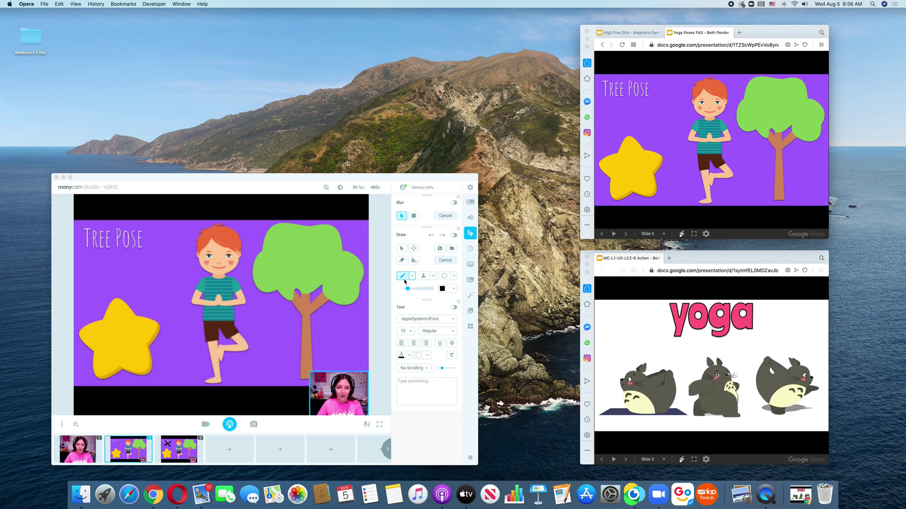
{"action": "left_click", "coordinate": [470, 203]}
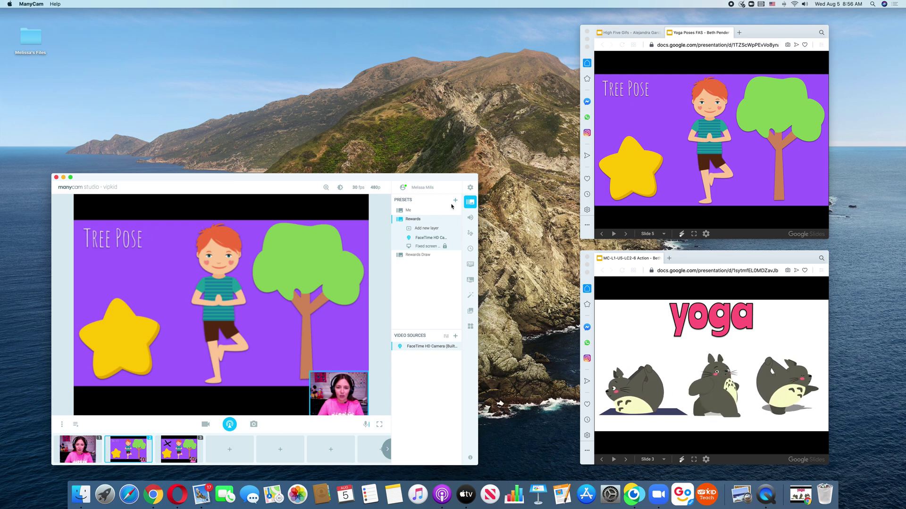
- Add a preset named 'Props' to the presets list
{"action": "left_click", "coordinate": [455, 202]}
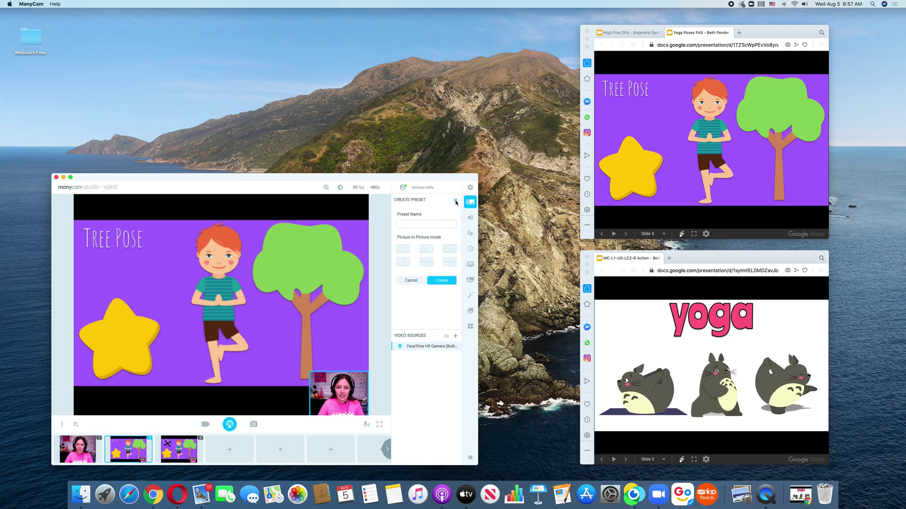
{"action": "left_click", "coordinate": [421, 225]}
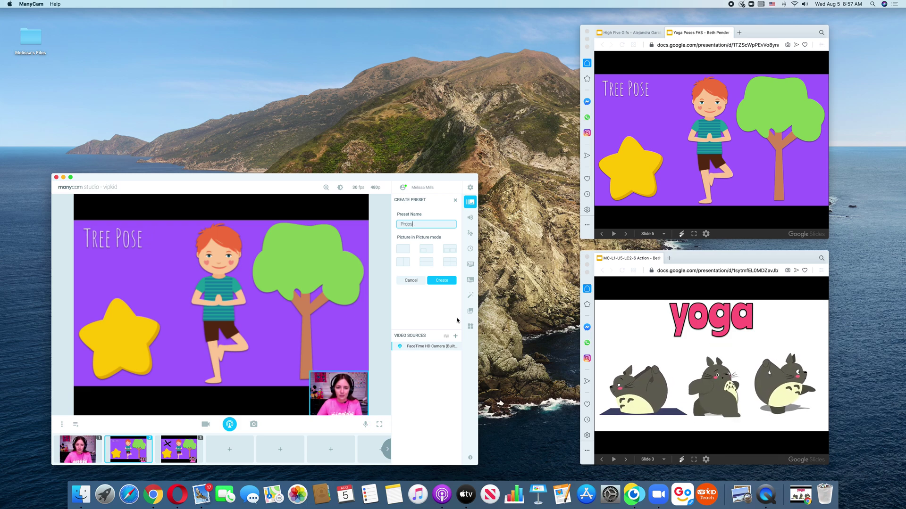
{"action": "left_click", "coordinate": [442, 280]}
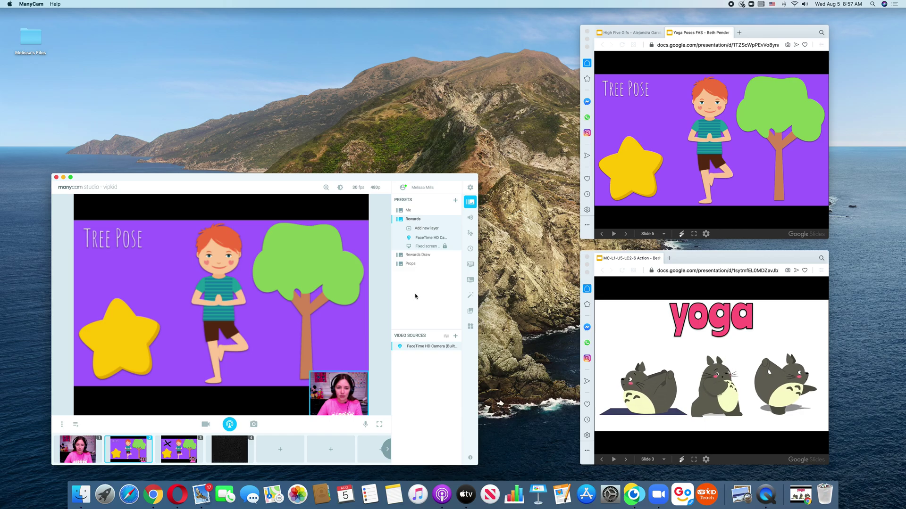
- Give the Props preset a Desktop custom-area source fitted exactly over the yoga slide
{"action": "left_click", "coordinate": [411, 264]}
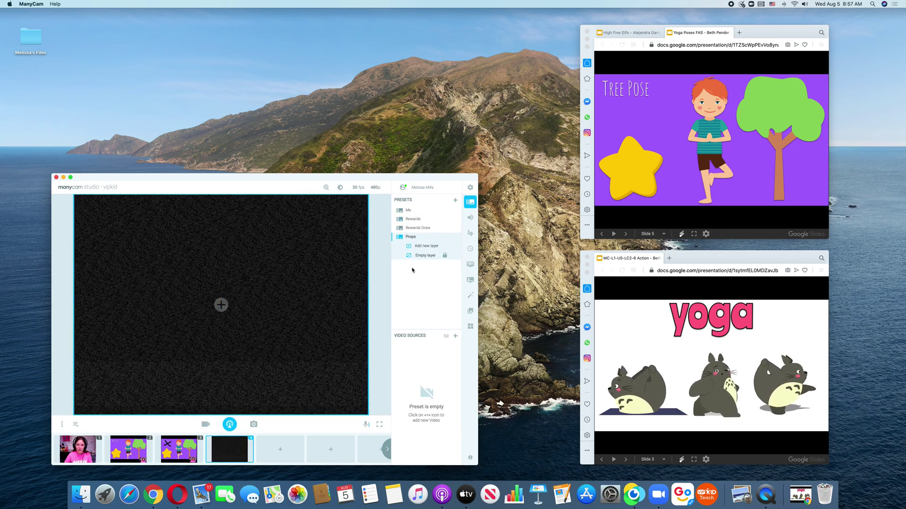
{"action": "left_click", "coordinate": [220, 305]}
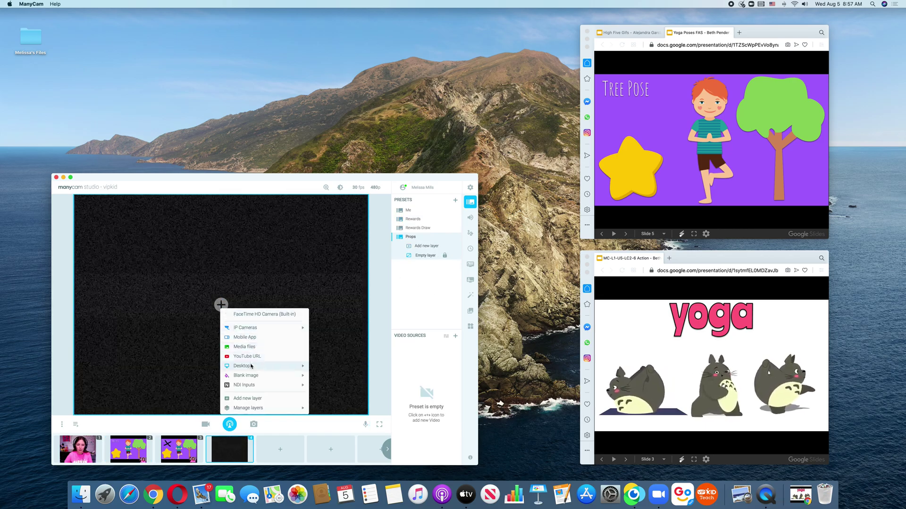
{"action": "mouse_move", "coordinate": [247, 366]}
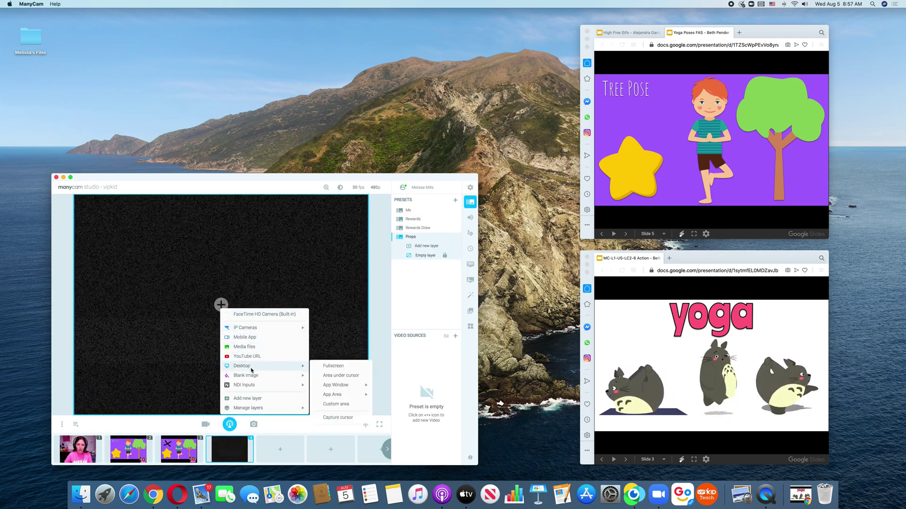
{"action": "left_click", "coordinate": [343, 404]}
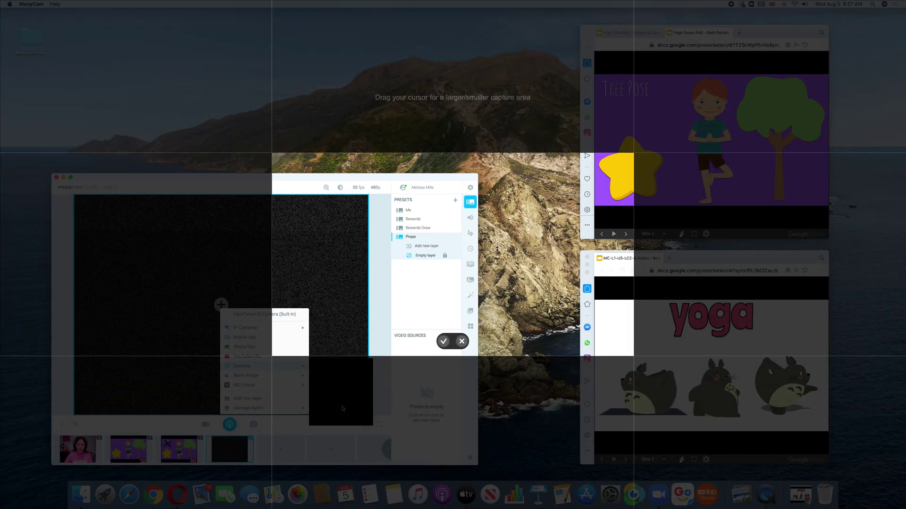
{"action": "left_click_drag", "start_coordinate": [496, 249], "coordinate": [690, 368]}
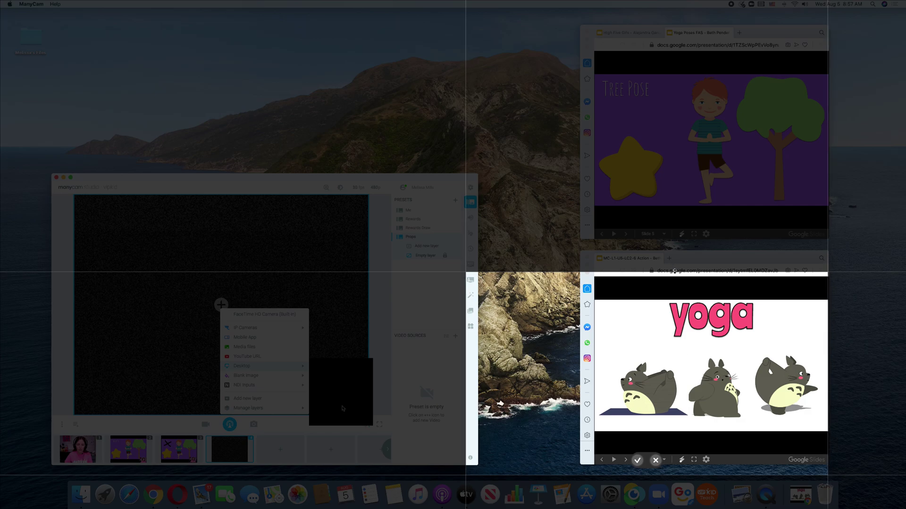
{"action": "left_click_drag", "start_coordinate": [675, 272], "coordinate": [674, 301]}
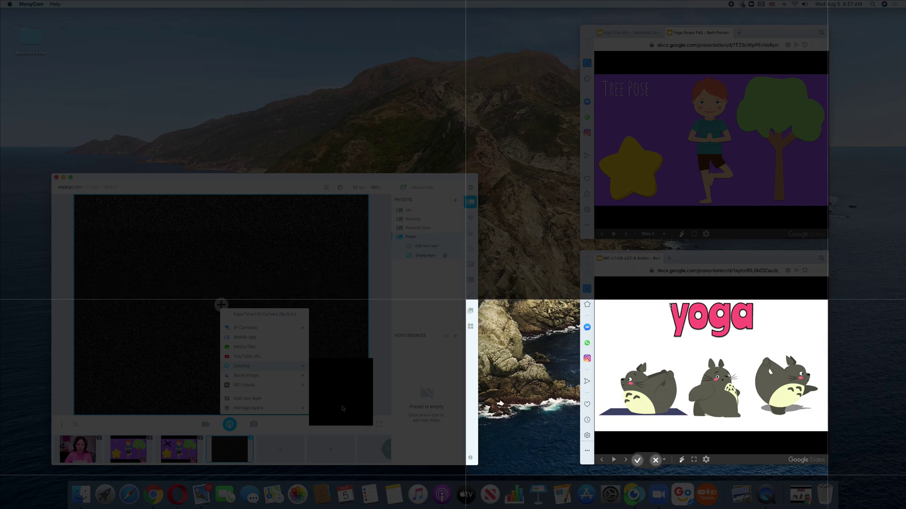
{"action": "left_click_drag", "start_coordinate": [702, 476], "coordinate": [693, 451]}
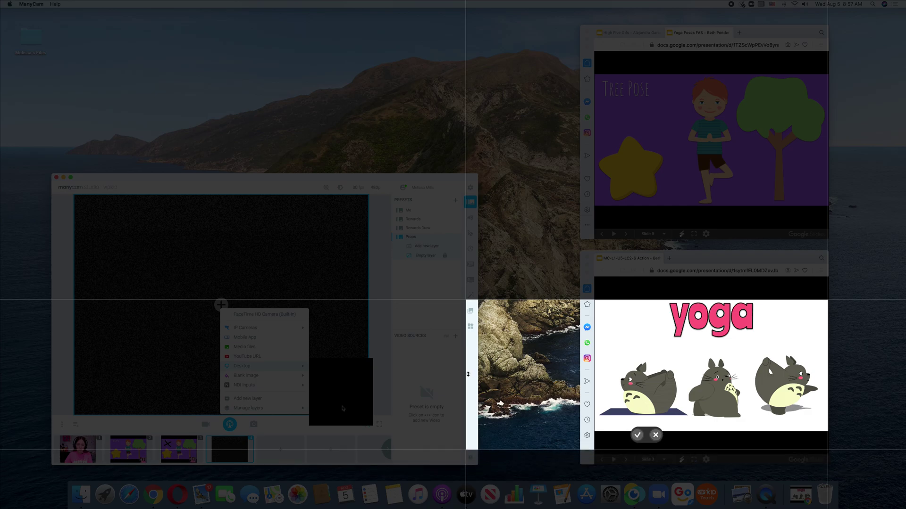
{"action": "left_click_drag", "start_coordinate": [466, 374], "coordinate": [593, 369]}
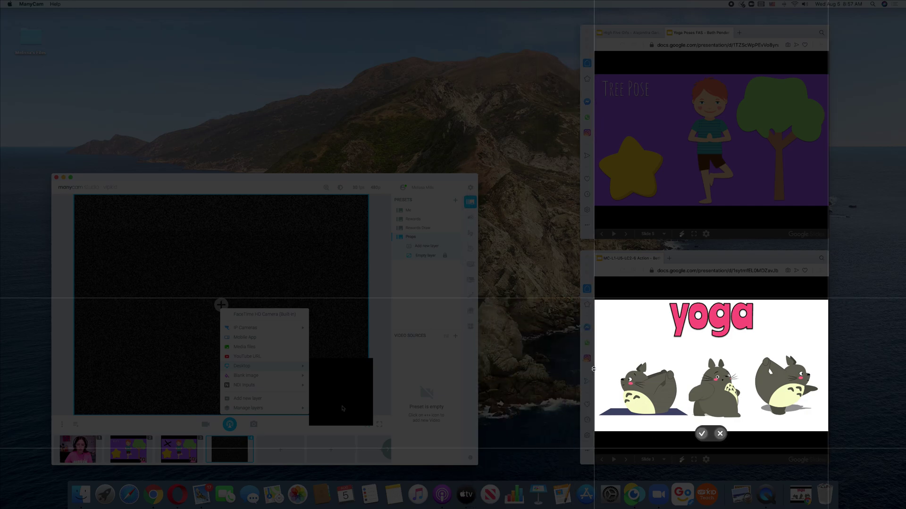
{"action": "left_click", "coordinate": [702, 434]}
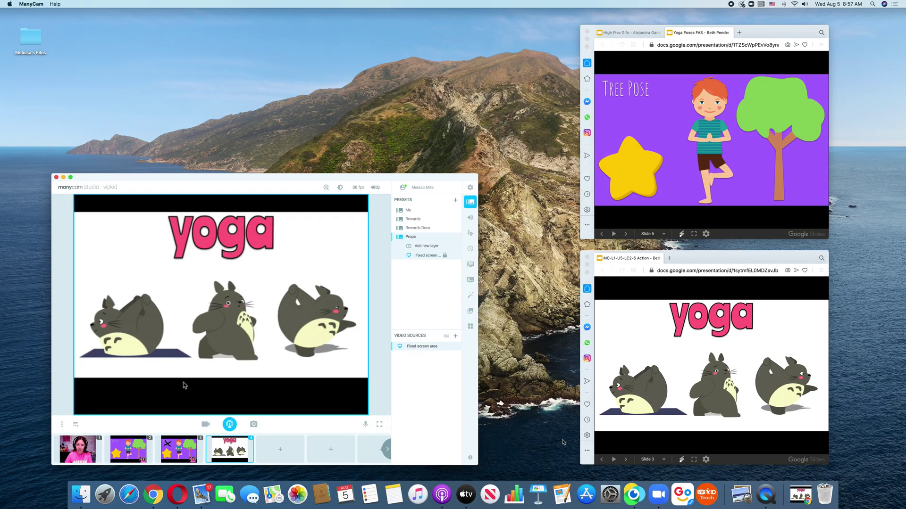
- Add a lower-right corner layer showing the FaceTime HD Camera (Built-in) over the yoga slide
{"action": "mouse_move", "coordinate": [407, 346]}
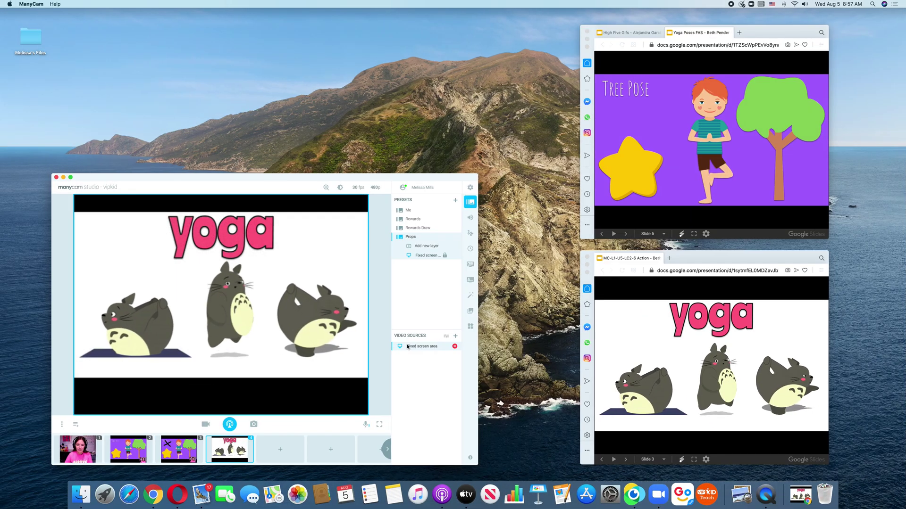
{"action": "left_click", "coordinate": [421, 247]}
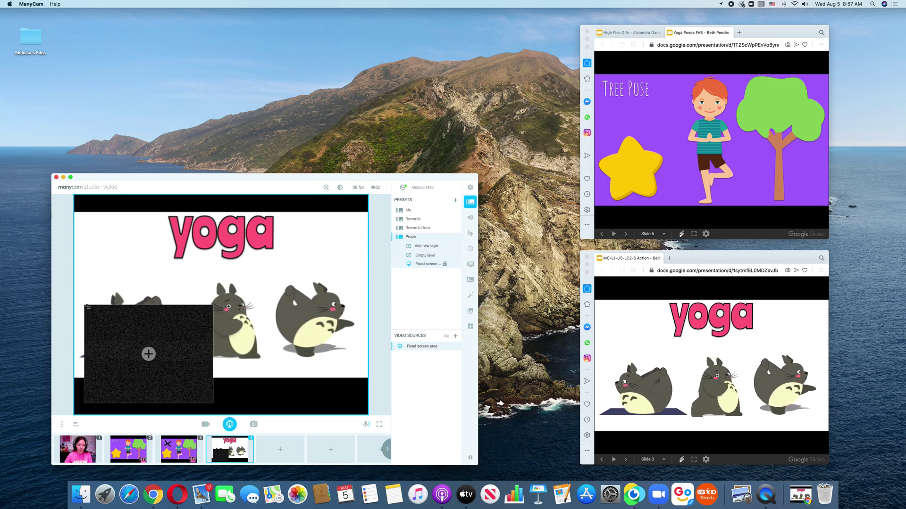
{"action": "left_click_drag", "start_coordinate": [87, 307], "coordinate": [331, 391]}
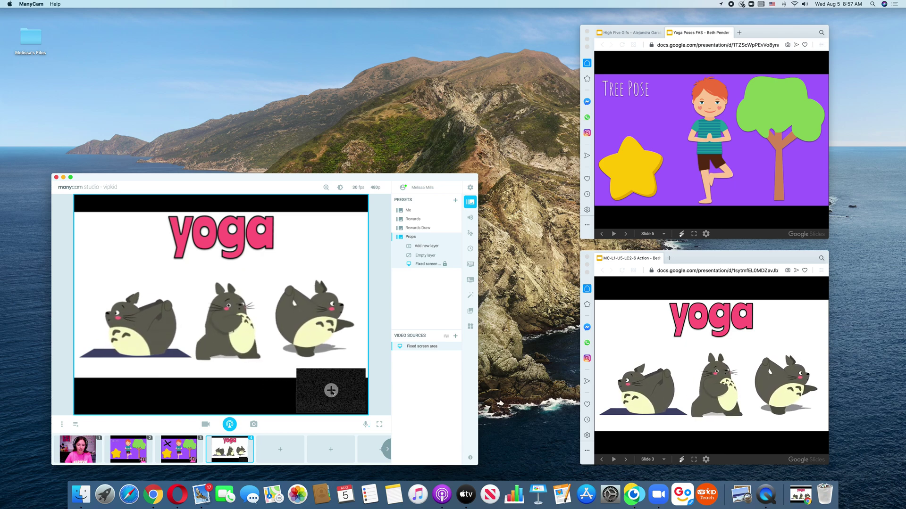
{"action": "left_click", "coordinate": [331, 391]}
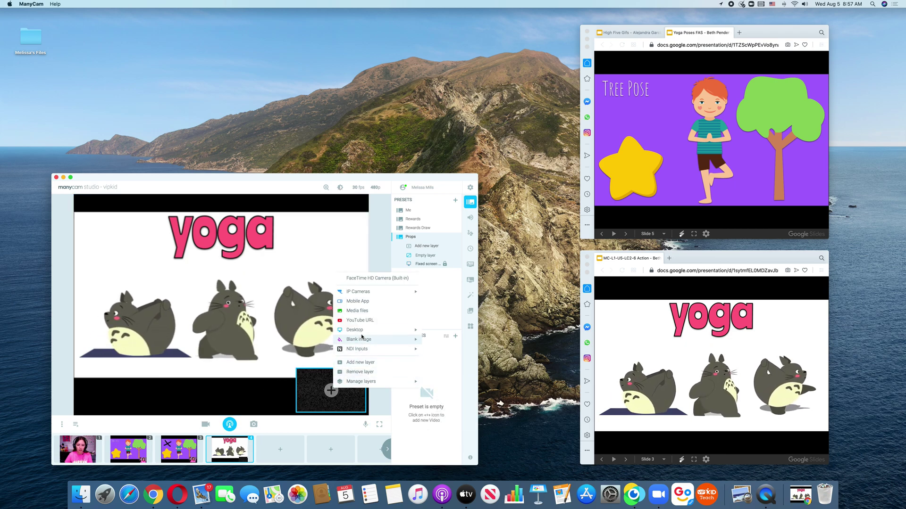
{"action": "left_click", "coordinate": [371, 279]}
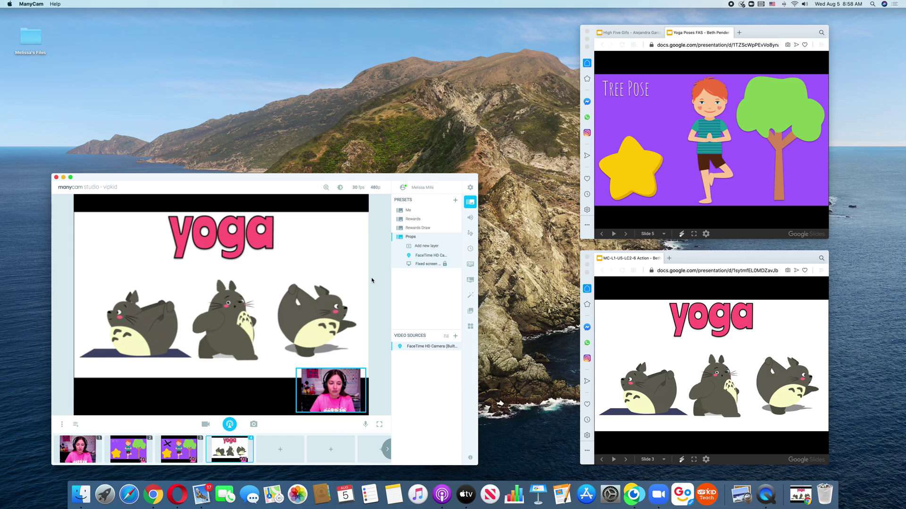
{"action": "left_click", "coordinate": [470, 188]}
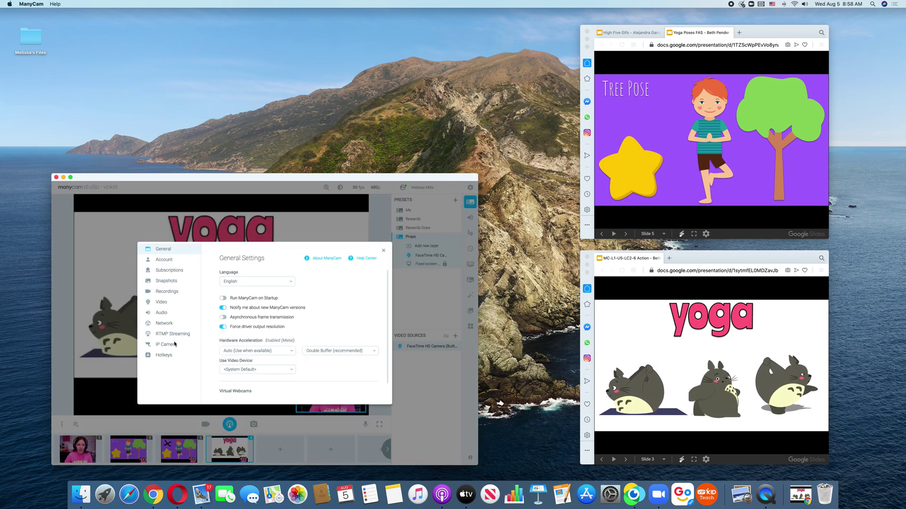
{"action": "left_click", "coordinate": [162, 356]}
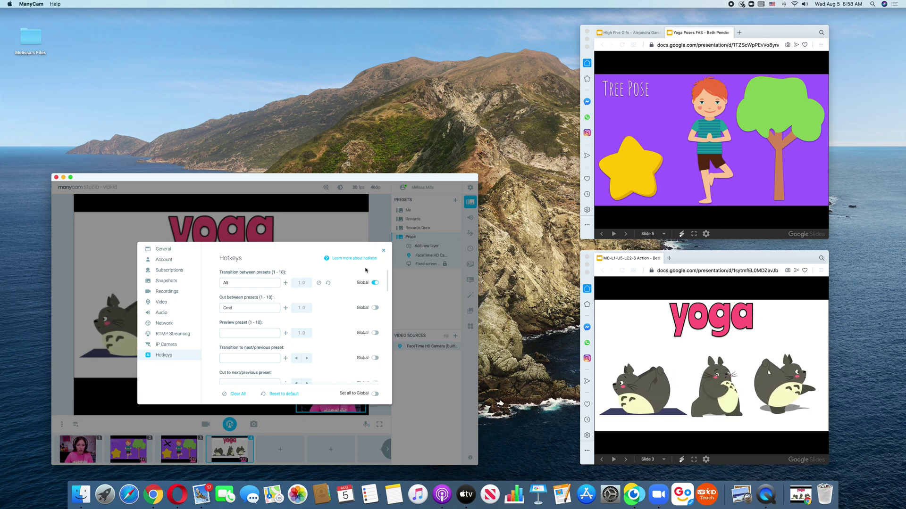
{"action": "left_click", "coordinate": [383, 251]}
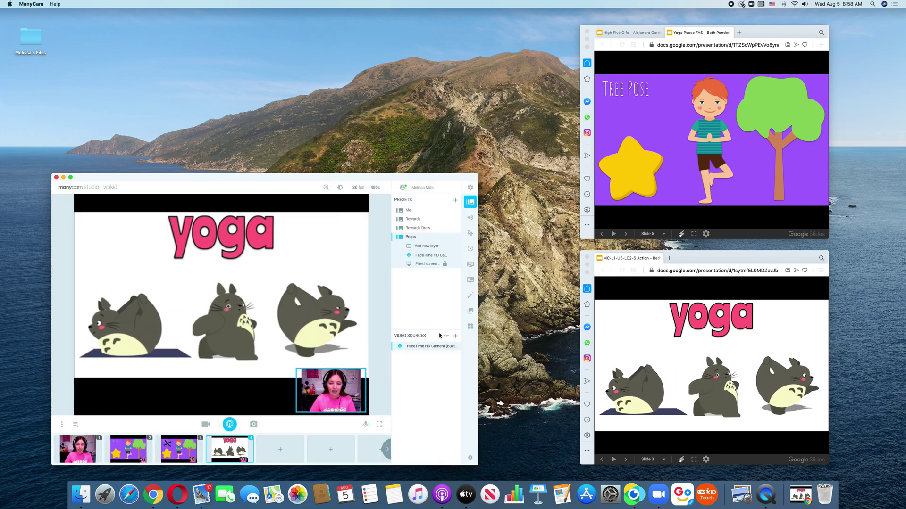
- Cycle presets 2, 3 and 4 with Ctrl hotkeys, ending on preset 1 (Me)
{"action": "key", "text": "ctrl+2"}
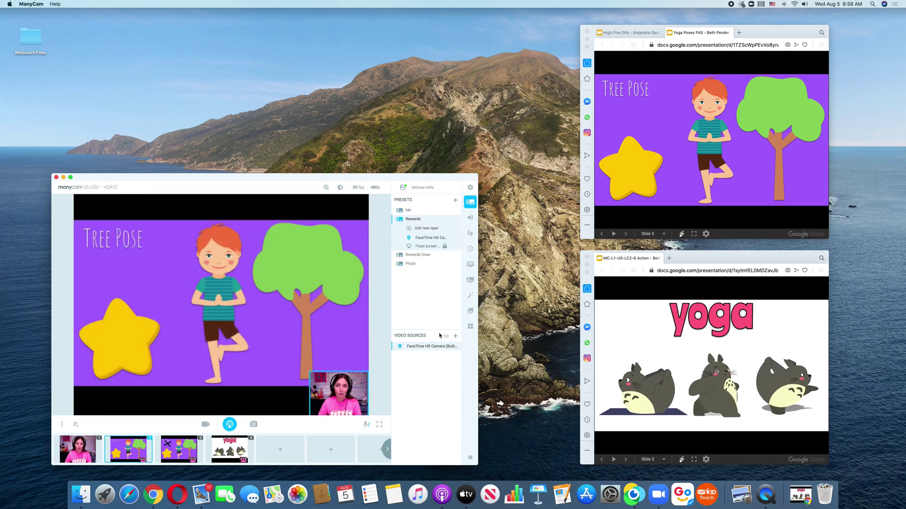
{"action": "key", "text": "ctrl+3"}
{"action": "key", "text": "ctrl+4"}
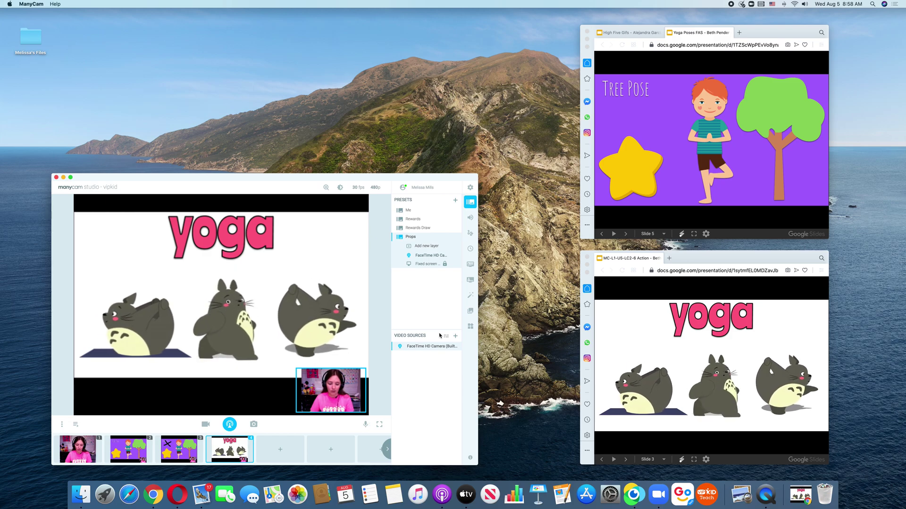
{"action": "key", "text": "ctrl+1"}
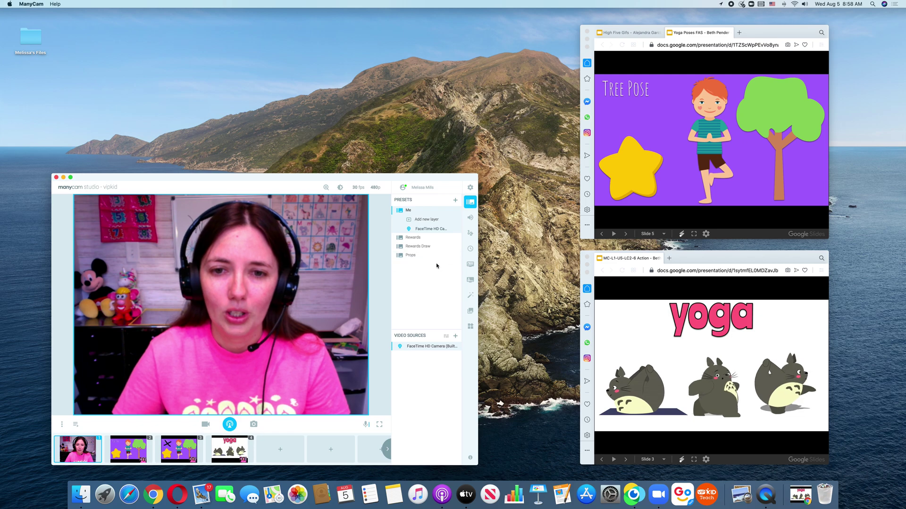
- Turn on the text bar with an orange #FFB000 background
{"action": "left_click", "coordinate": [470, 233]}
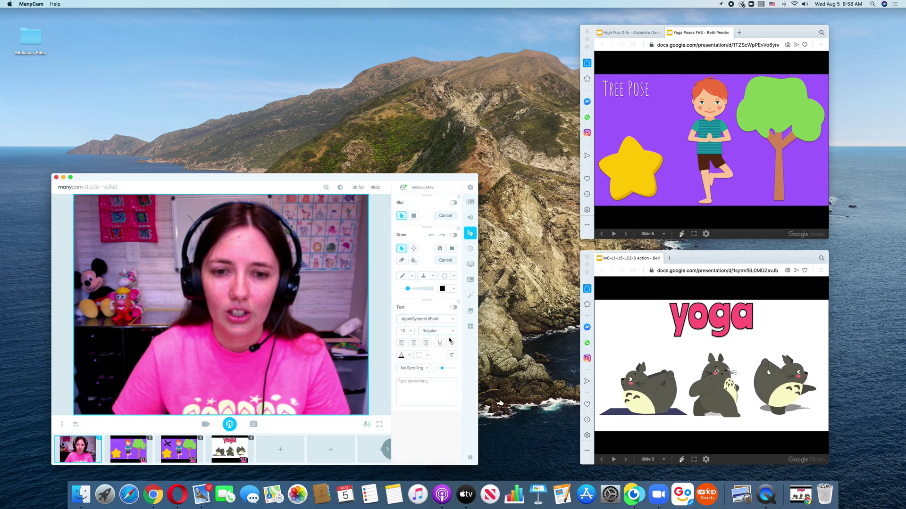
{"action": "left_click", "coordinate": [453, 307]}
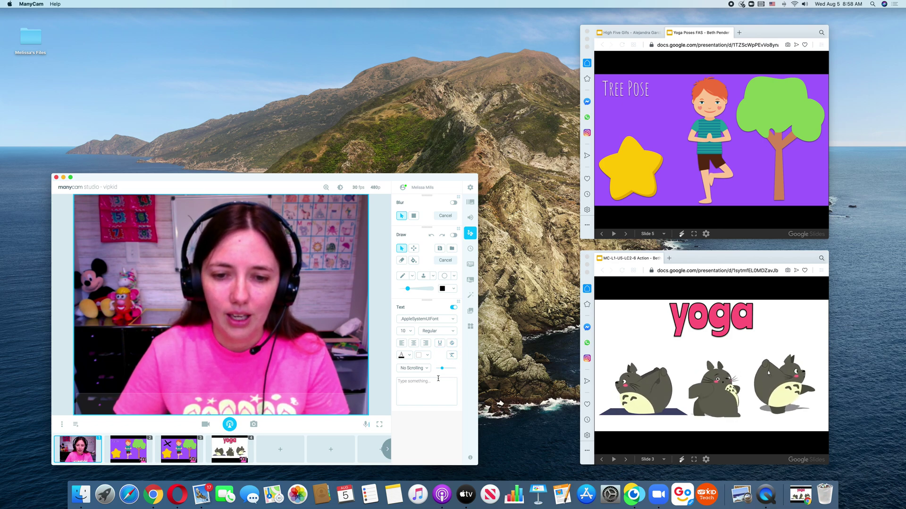
{"action": "left_click", "coordinate": [428, 357]}
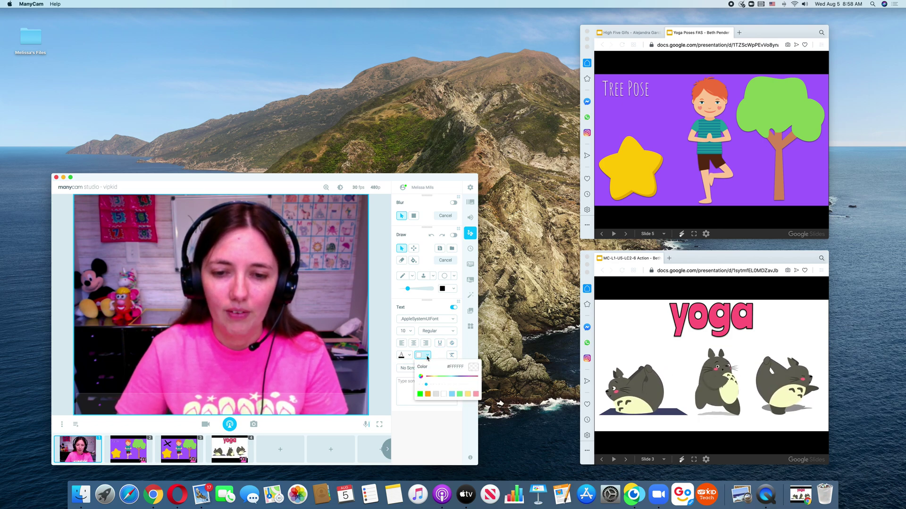
{"action": "left_click", "coordinate": [427, 394]}
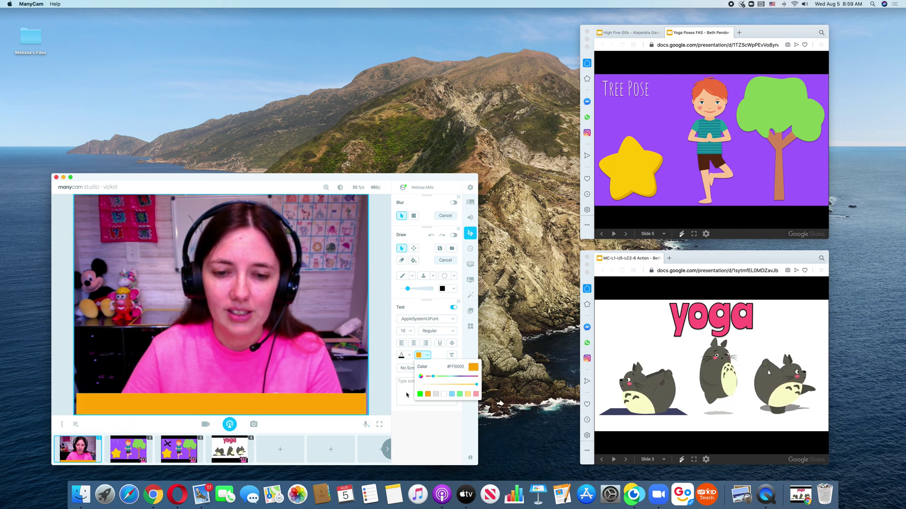
- Enter 'VIPKID' centred on the bar, then switch the text bar off
{"action": "left_click", "coordinate": [405, 385]}
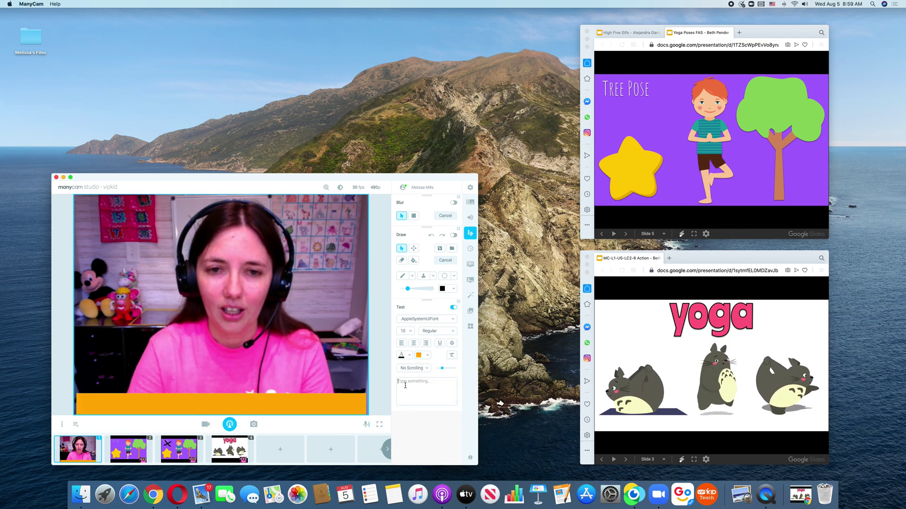
{"action": "type", "text": "VIPKID"}
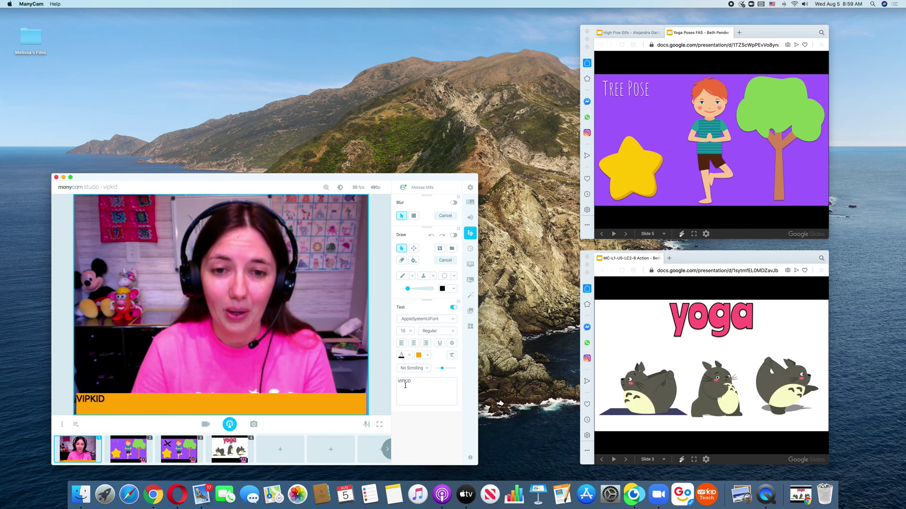
{"action": "left_click", "coordinate": [413, 343]}
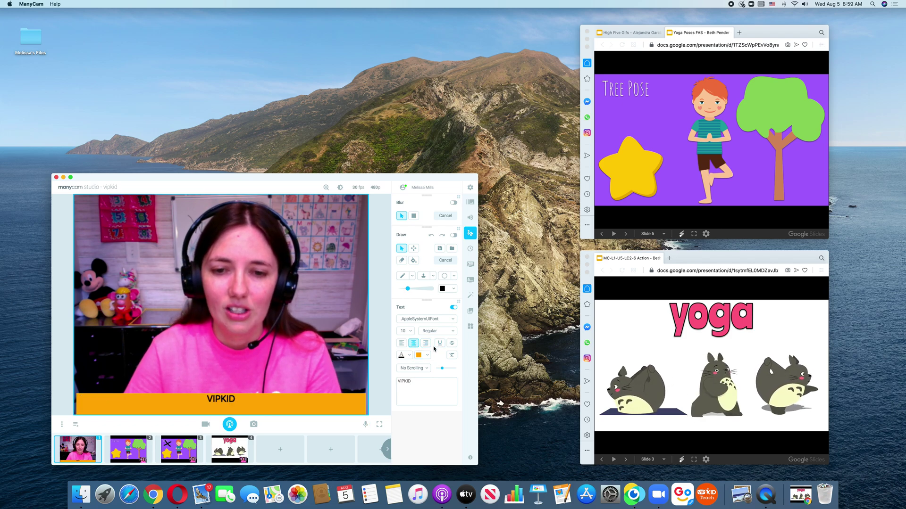
{"action": "left_click", "coordinate": [452, 309]}
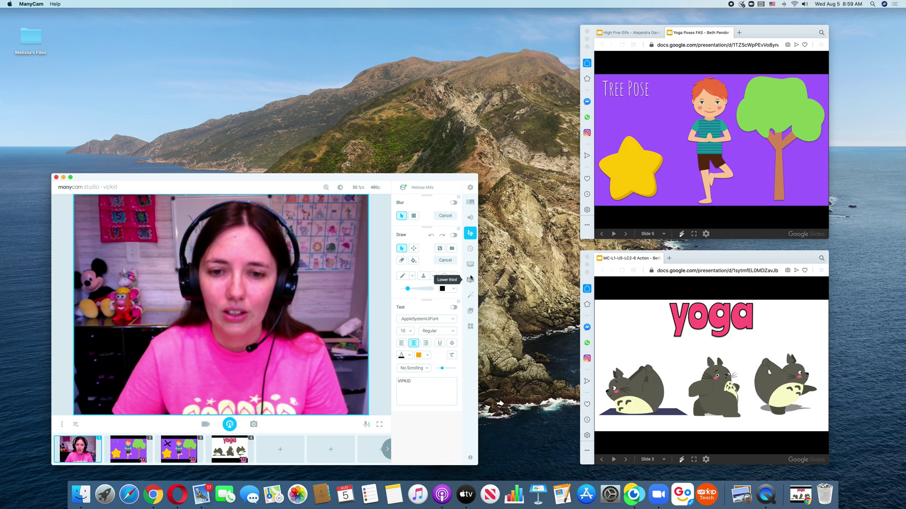
- Add the butterfly4 Animals effect and drag it down onto the chest
{"action": "left_click", "coordinate": [470, 295]}
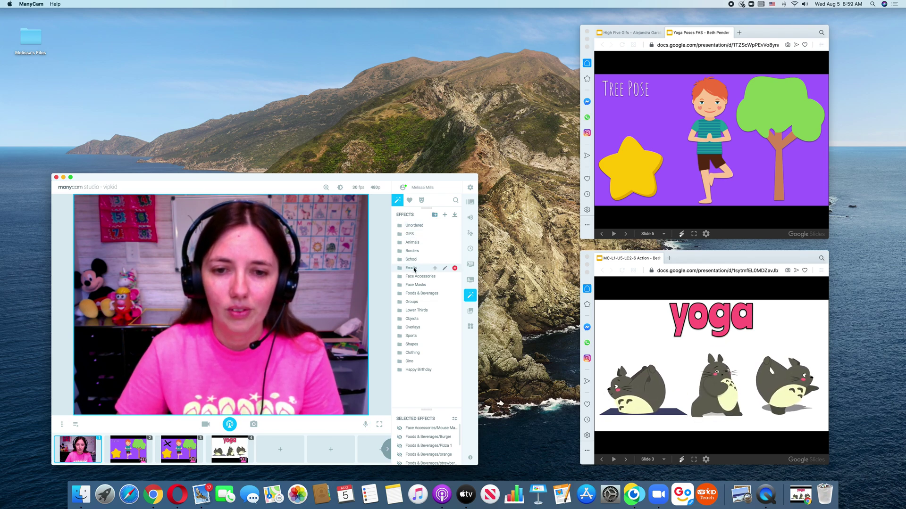
{"action": "left_click", "coordinate": [411, 243]}
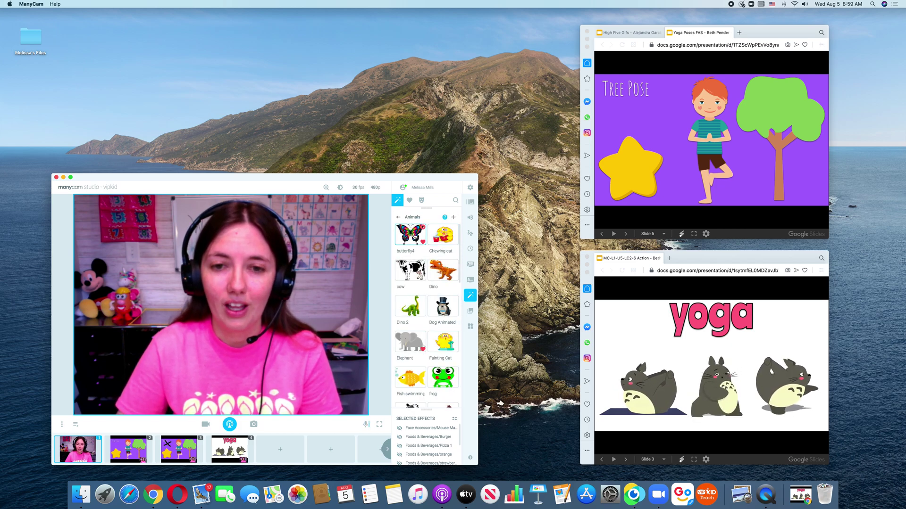
{"action": "left_click", "coordinate": [400, 237]}
{"action": "left_click_drag", "start_coordinate": [330, 230], "coordinate": [243, 238]}
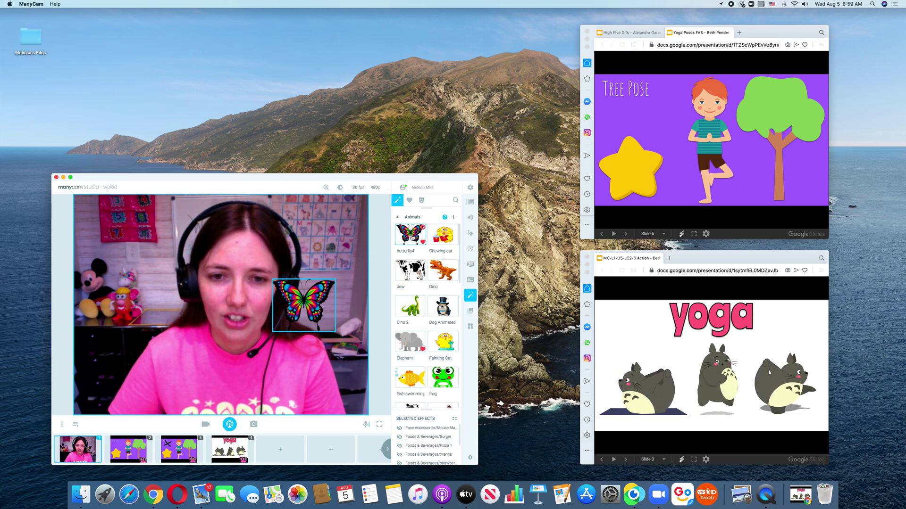
- Replace it with the Dino effect, shrunk and nudged up beside the face
{"action": "left_click", "coordinate": [443, 270]}
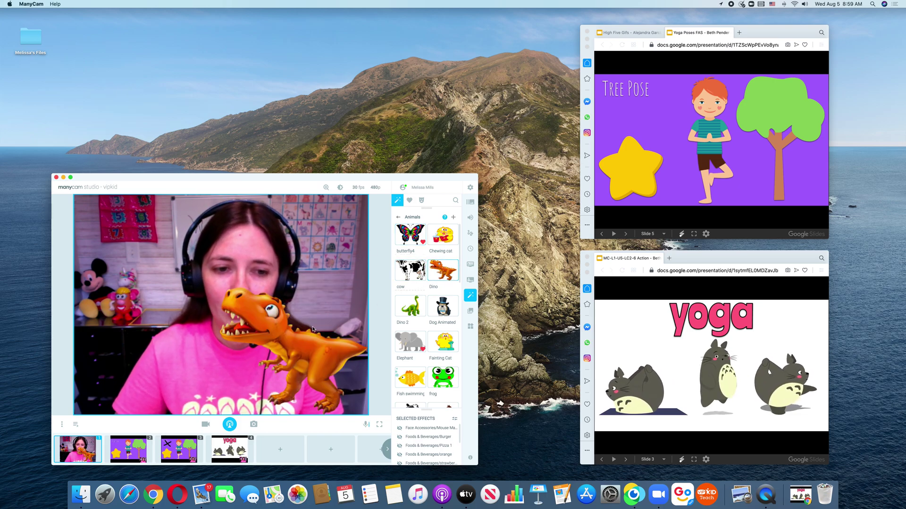
{"action": "left_click_drag", "start_coordinate": [228, 291], "coordinate": [317, 327]}
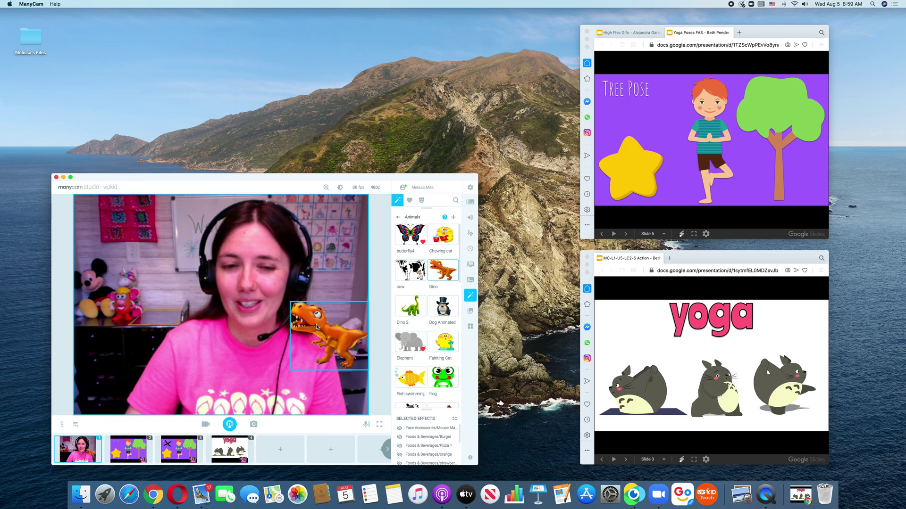
{"action": "mouse_move", "coordinate": [347, 319]}
{"action": "left_mouse_down"}
{"action": "mouse_move", "coordinate": [338, 309]}
{"action": "mouse_move", "coordinate": [270, 309]}
{"action": "mouse_move", "coordinate": [352, 309]}
{"action": "left_mouse_up"}
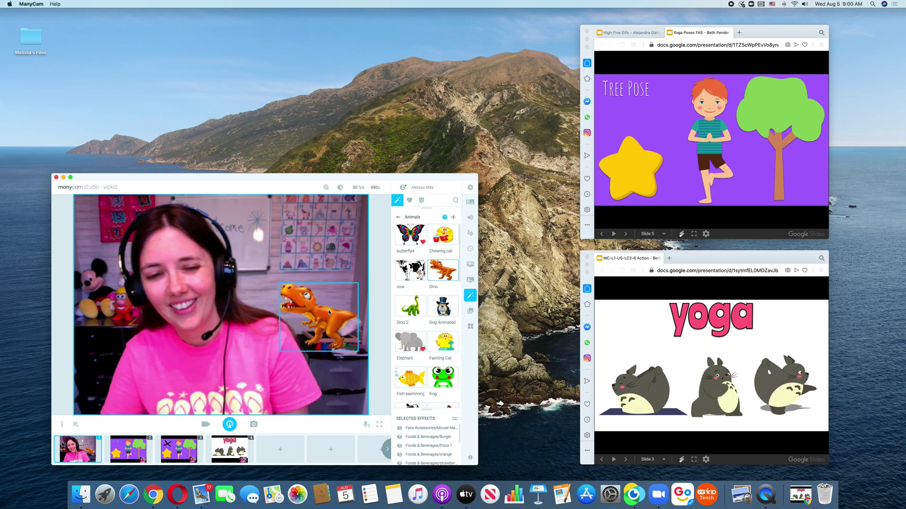
- Remove the Dino and add the Fish swimming effect, shrinking the middle fish overlays
{"action": "left_click", "coordinate": [440, 278]}
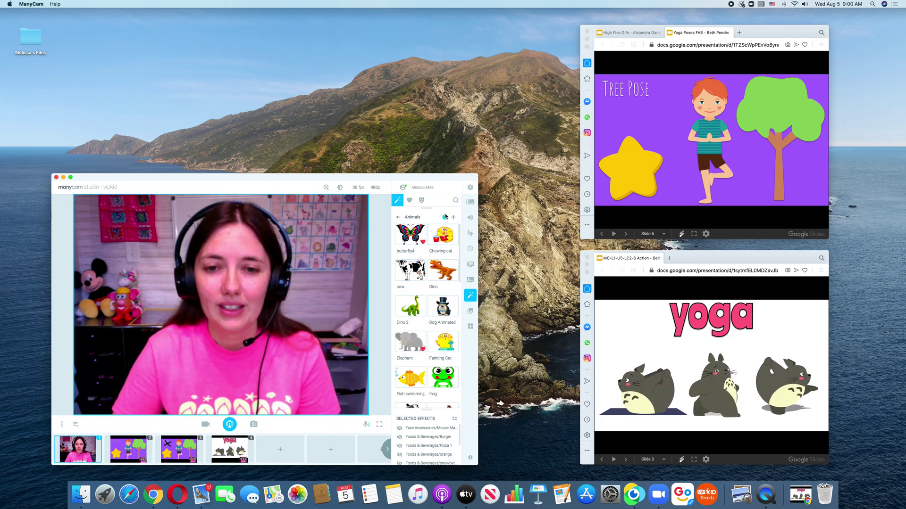
{"action": "mouse_move", "coordinate": [445, 218]}
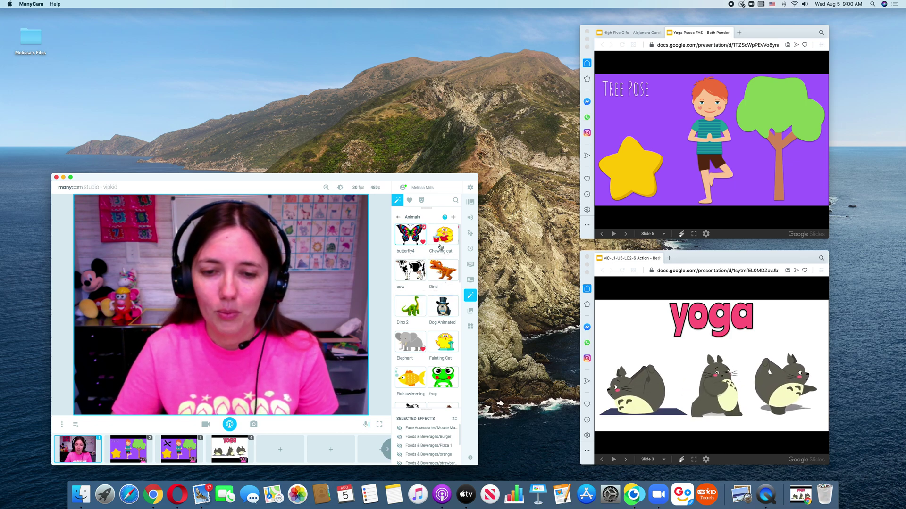
{"action": "left_click", "coordinate": [408, 381]}
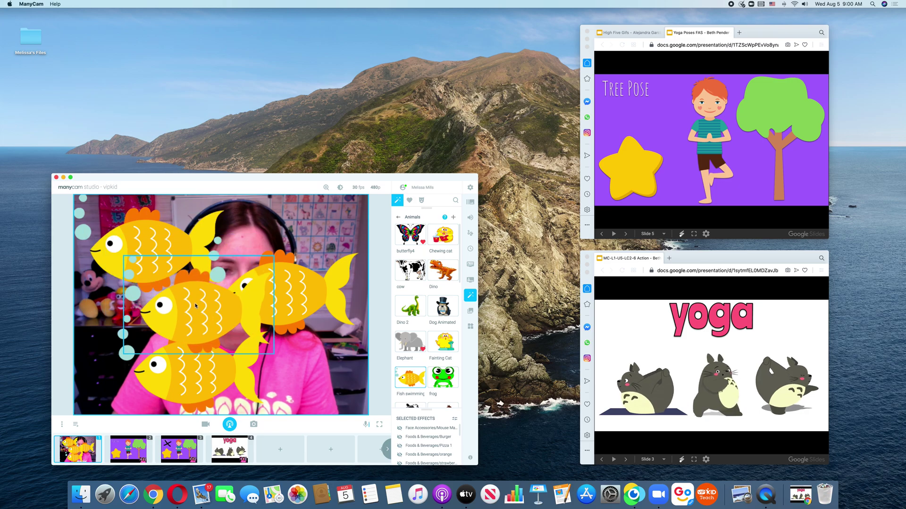
{"action": "left_click_drag", "start_coordinate": [133, 264], "coordinate": [145, 273]}
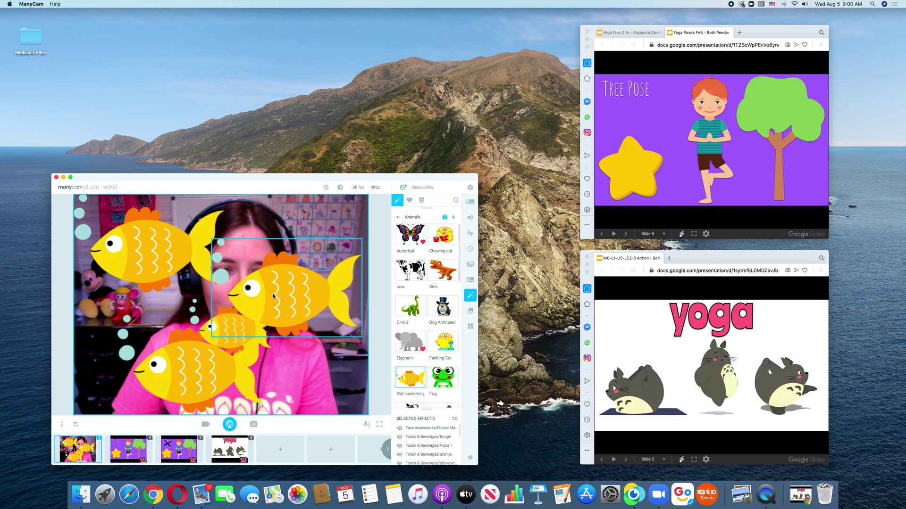
{"action": "left_click_drag", "start_coordinate": [212, 242], "coordinate": [284, 287]}
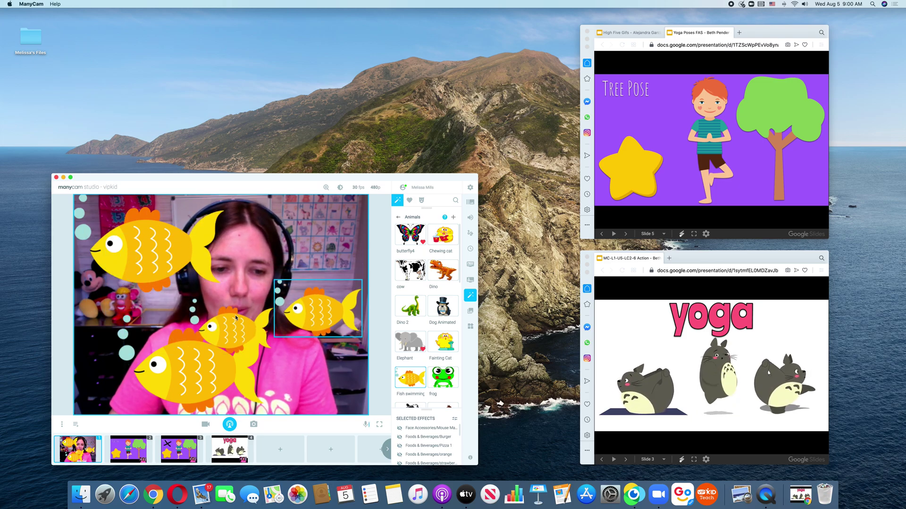
- Remove the Fish swimming effect to leave the plain webcam view
{"action": "mouse_move", "coordinate": [408, 386]}
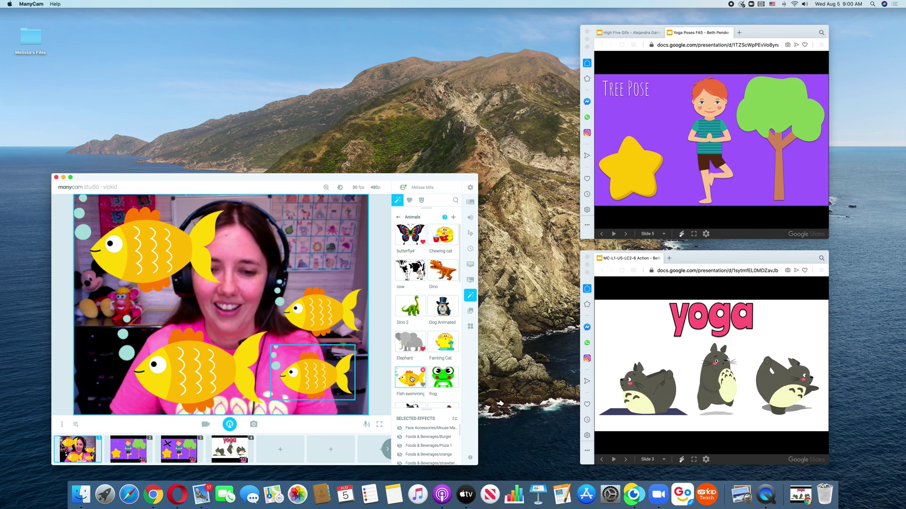
{"action": "left_click", "coordinate": [411, 379]}
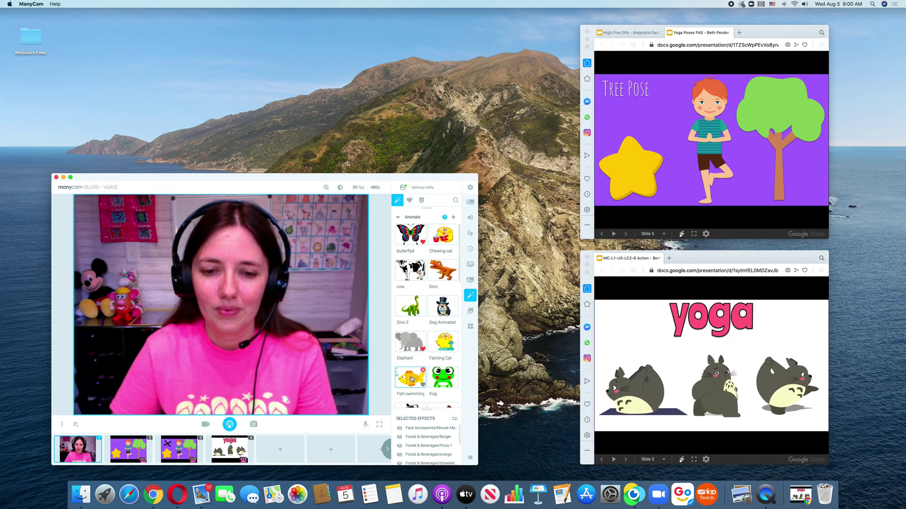
{"action": "scroll", "coordinate": [412, 377], "scroll_direction": "down", "scroll_amount": 10}
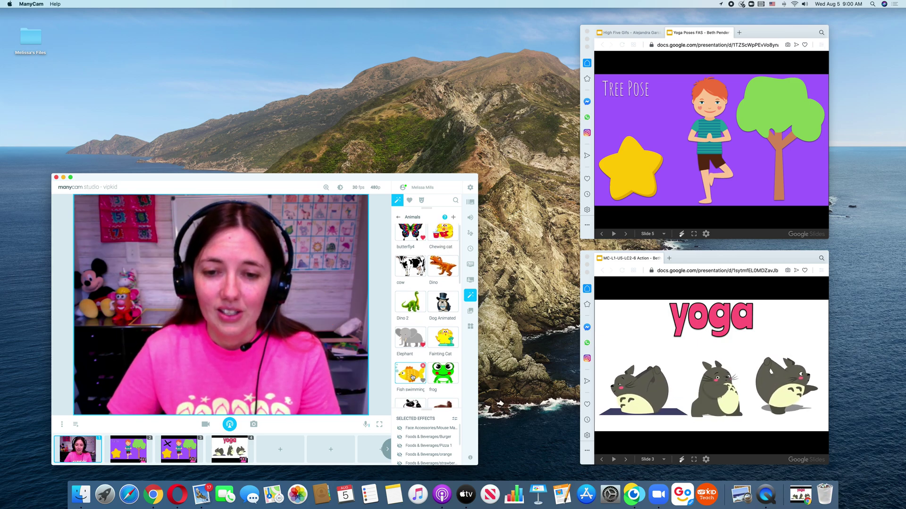